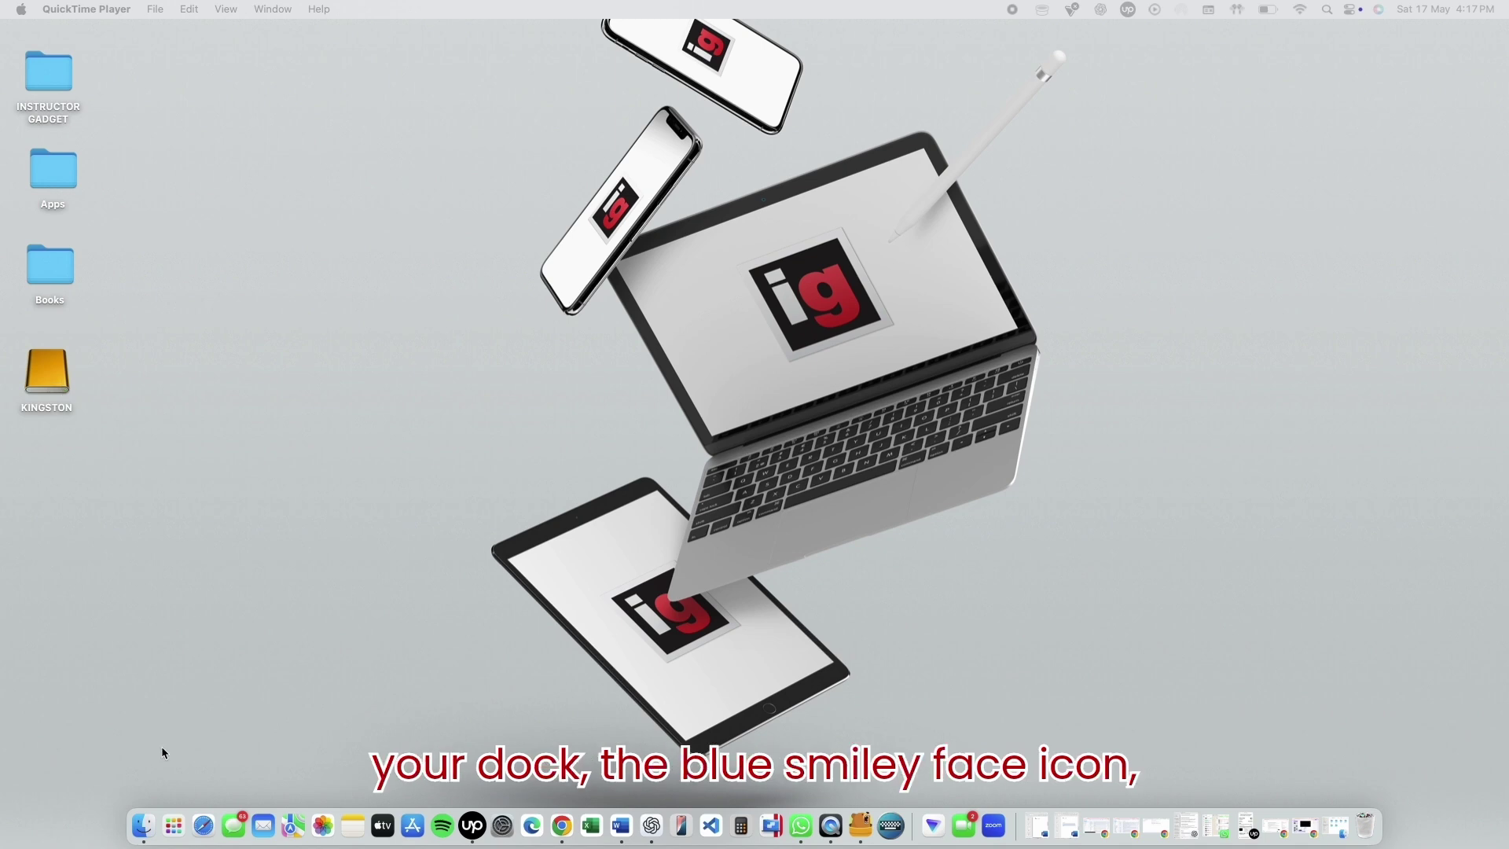
- In a new Finder window, rename the KINGSTON USB drive to 'Instructor'
click(151, 823)
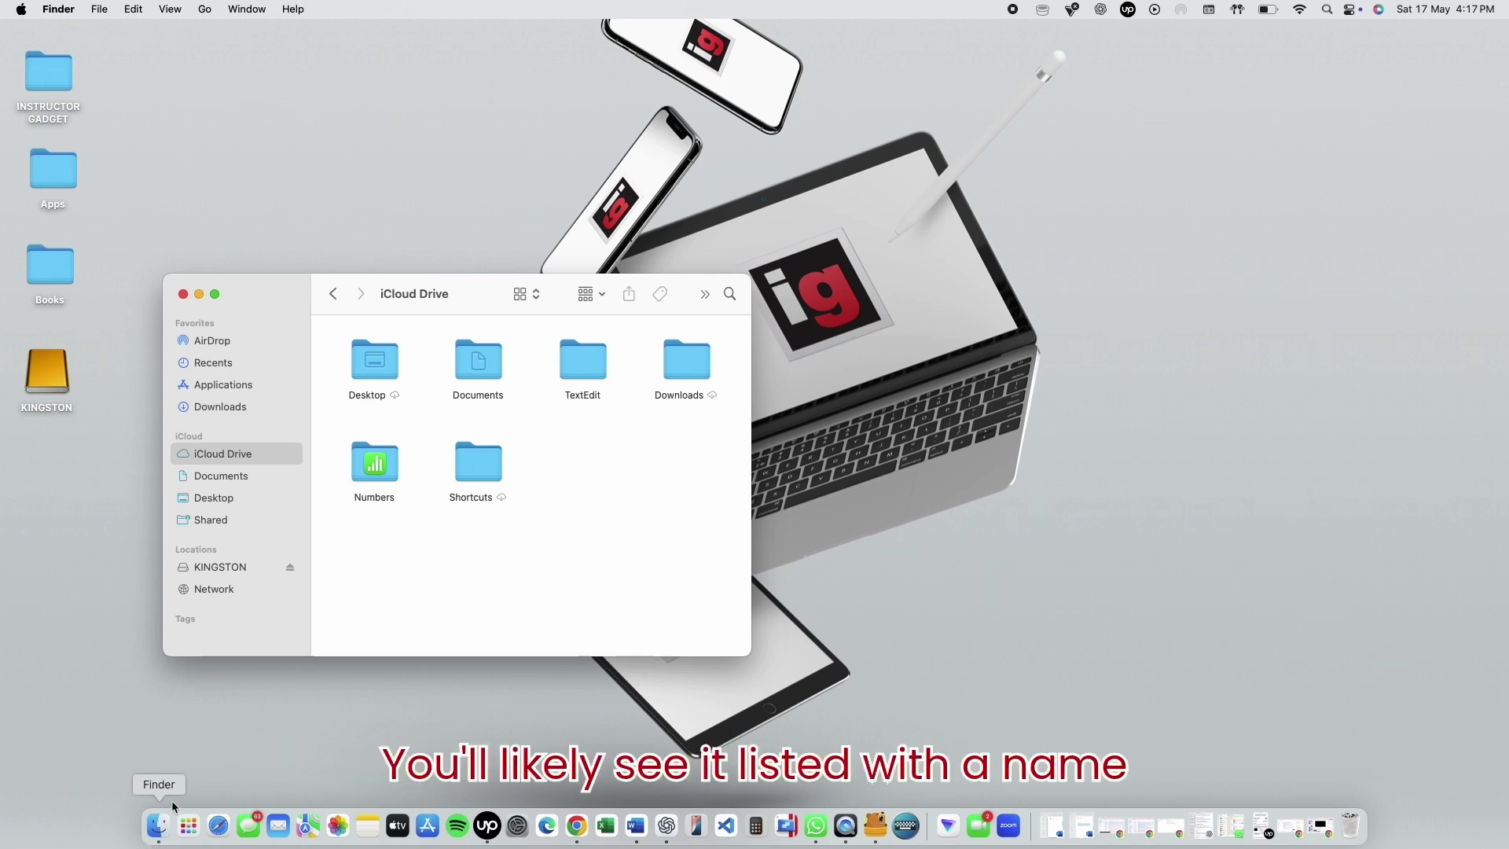
click(215, 569)
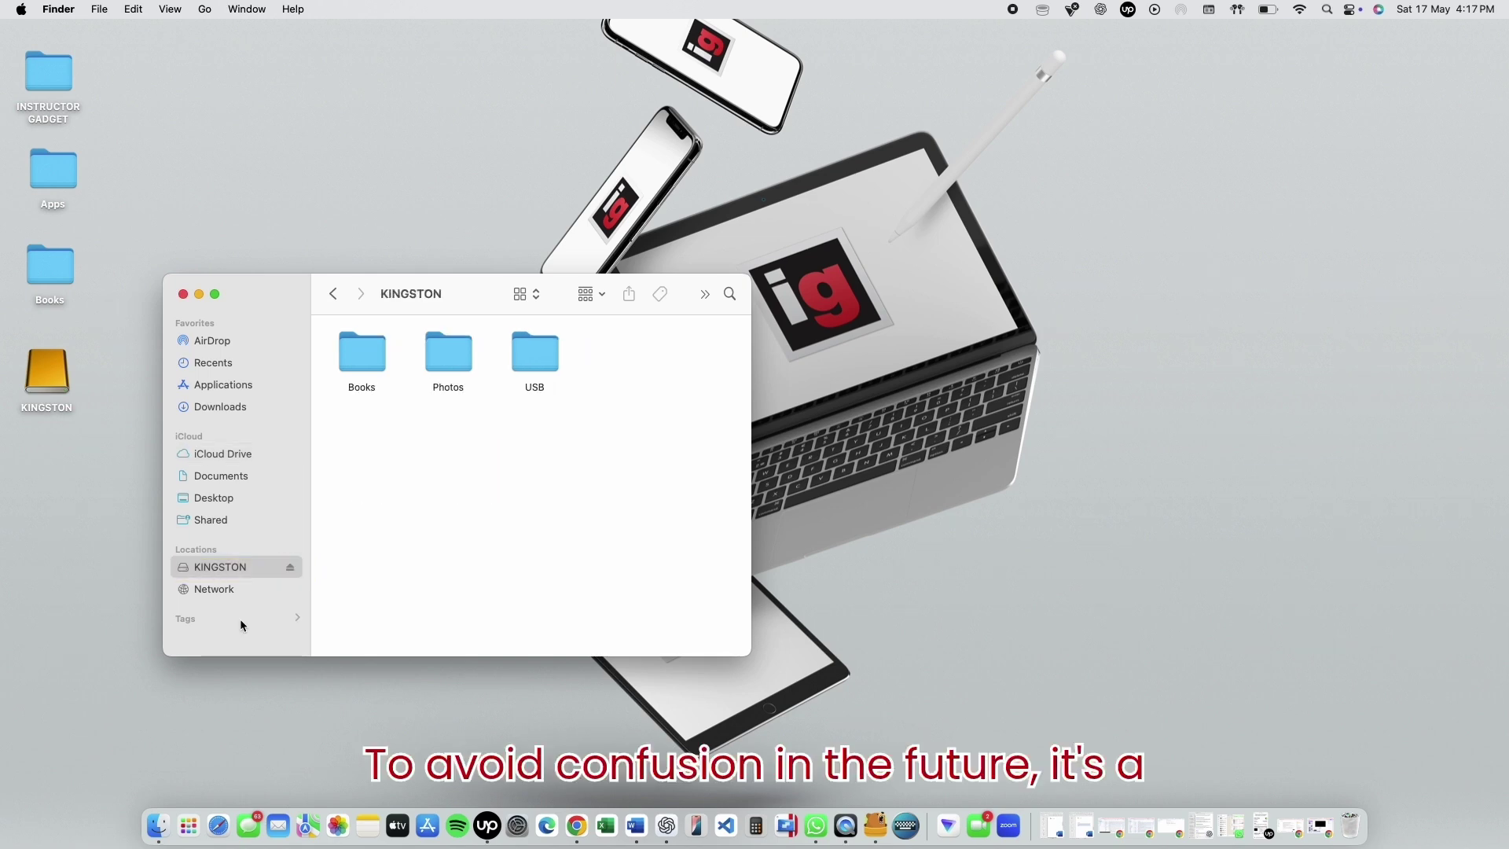
right_click(241, 566)
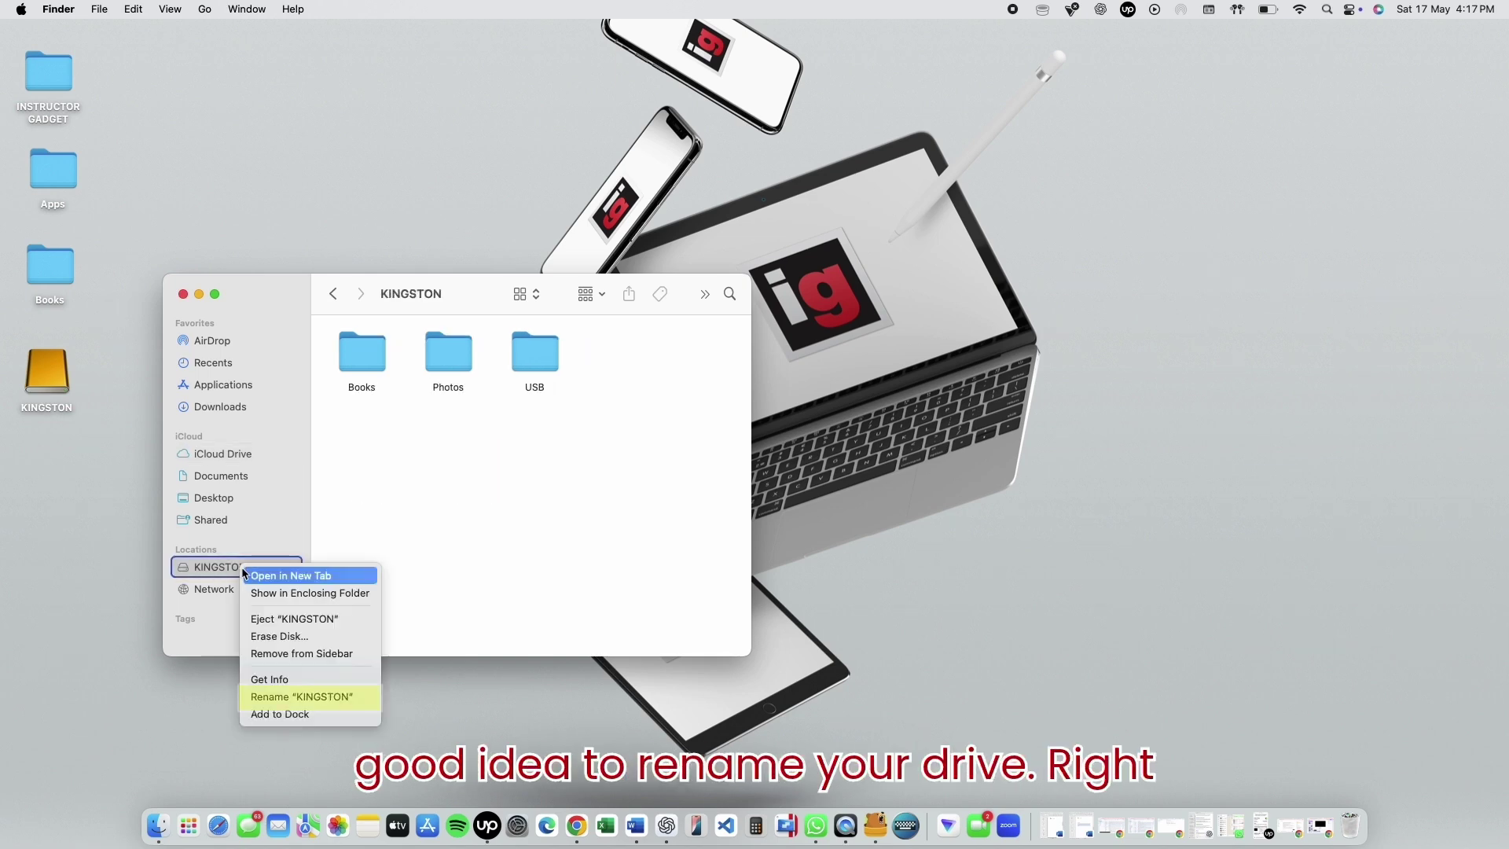
click(279, 698)
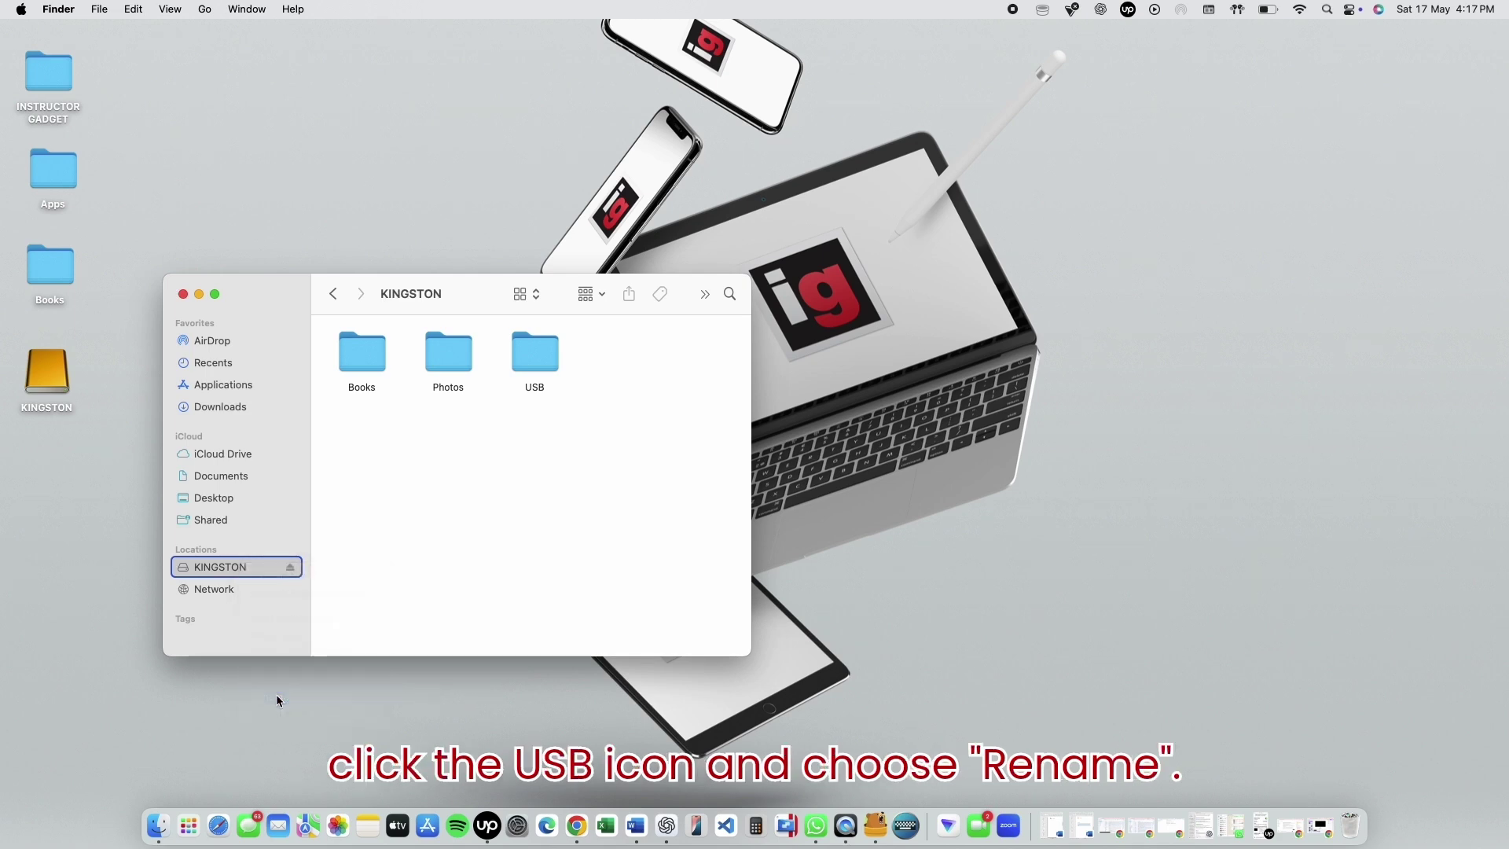
text(Ins)
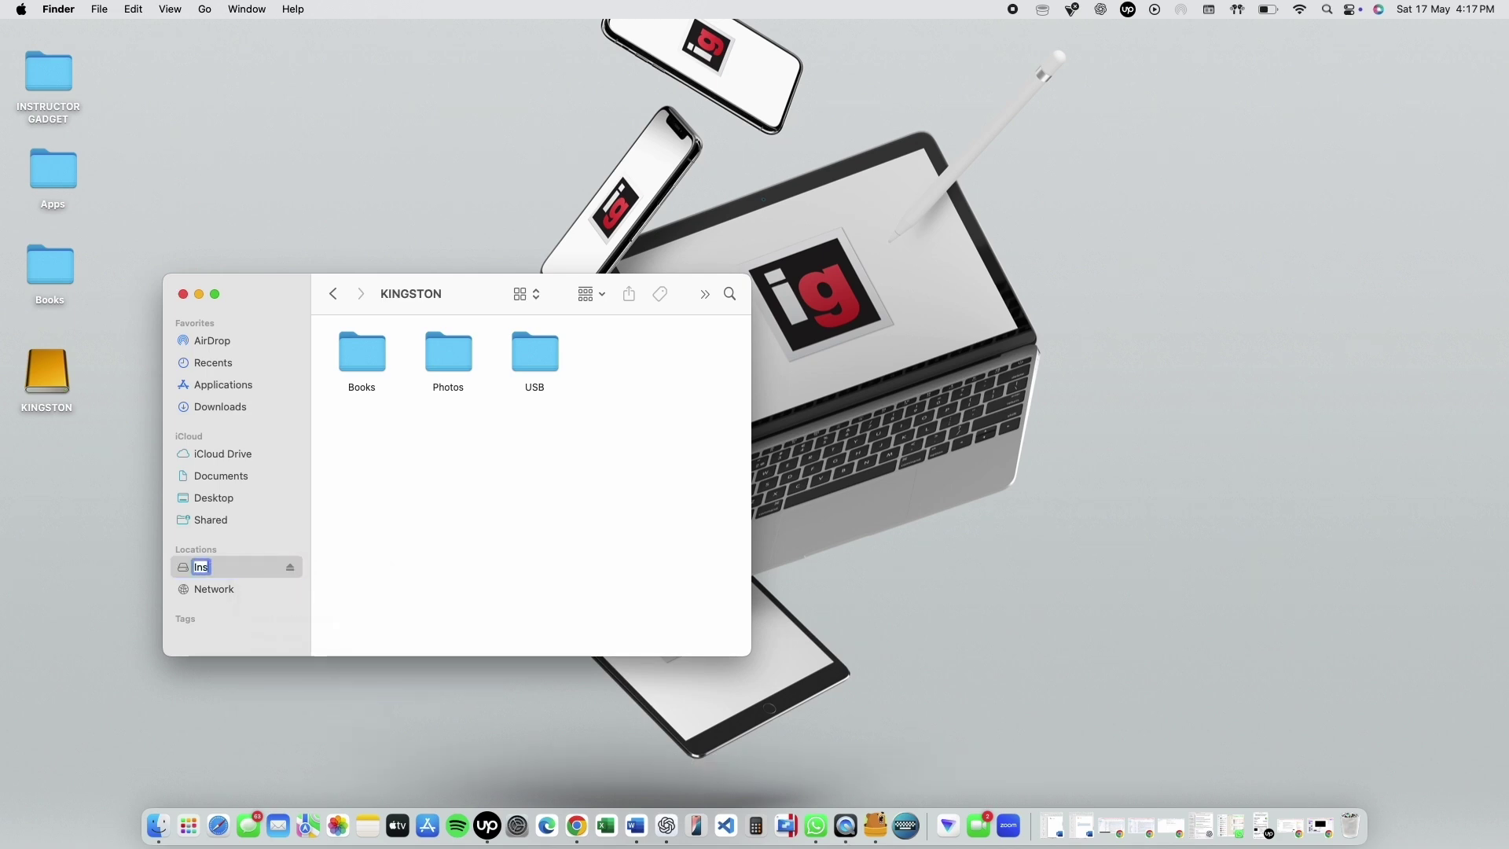
text(tructor)
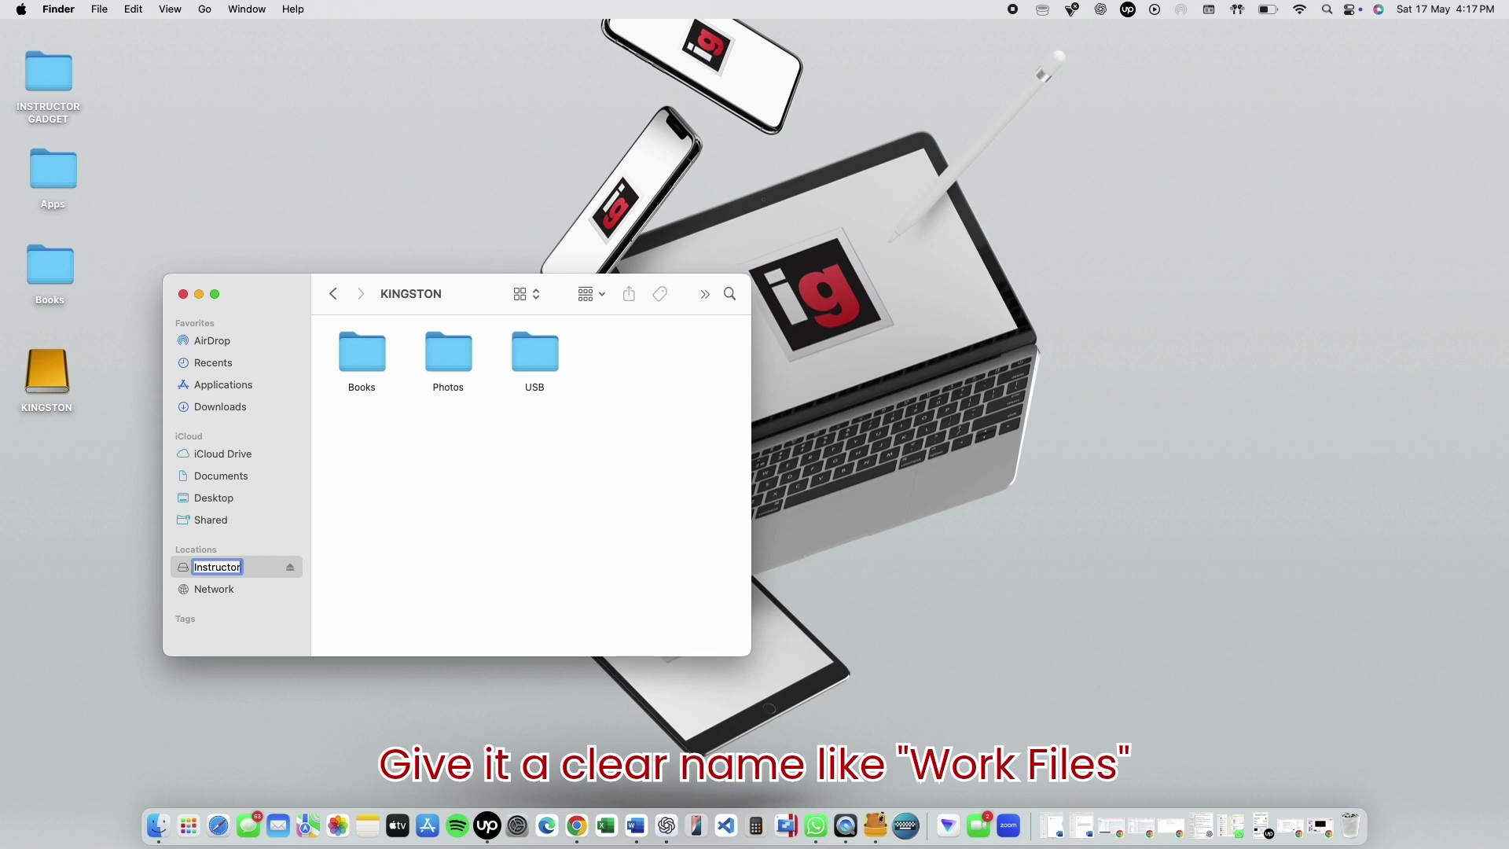
key(Return)
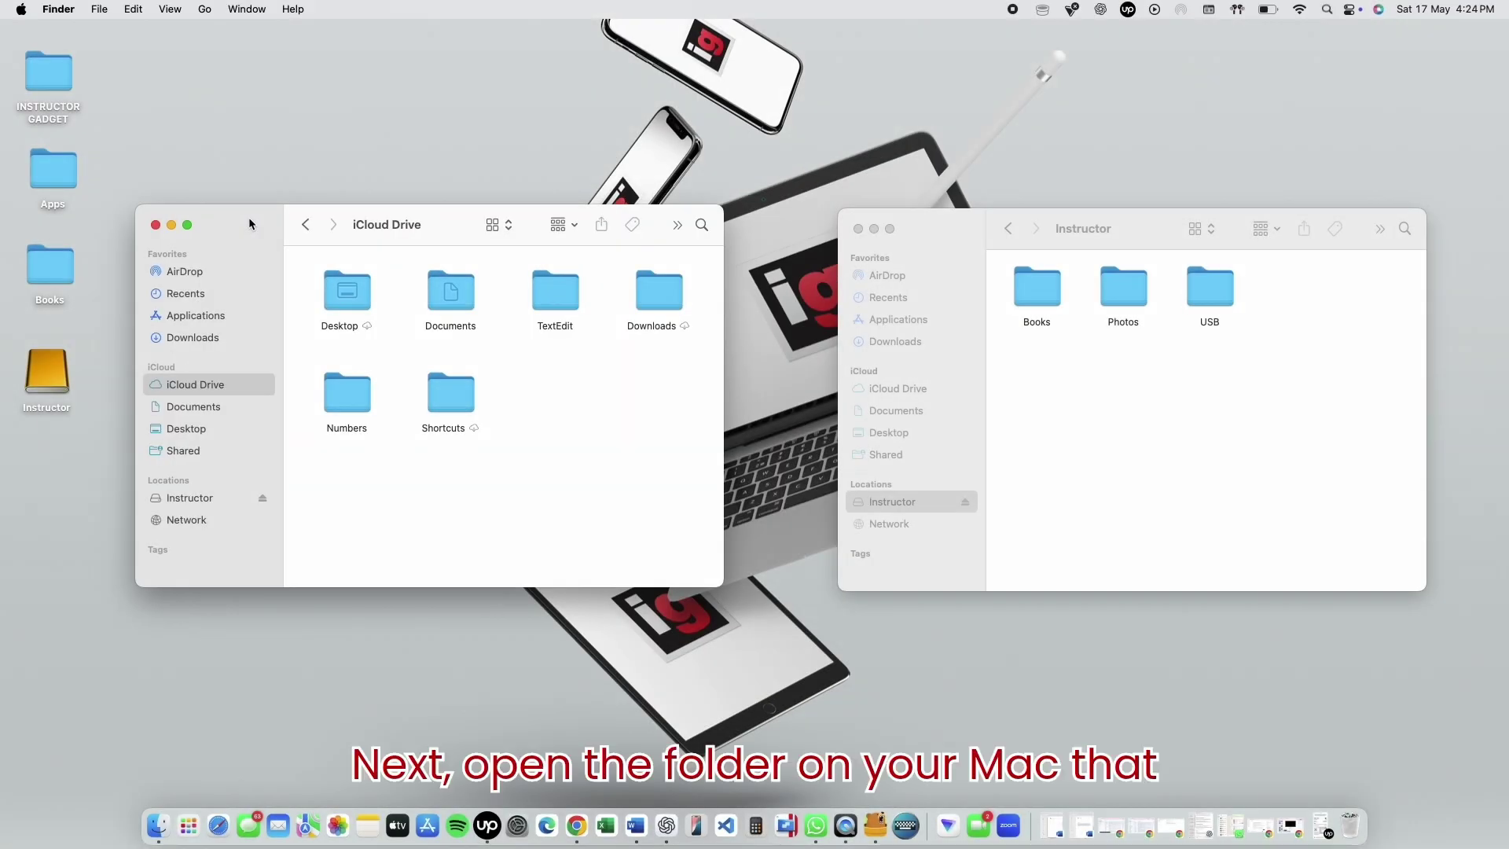
- Select and copy Calculus II.pdf and Calculus.pdf from the Mac's Documents folder
click(219, 408)
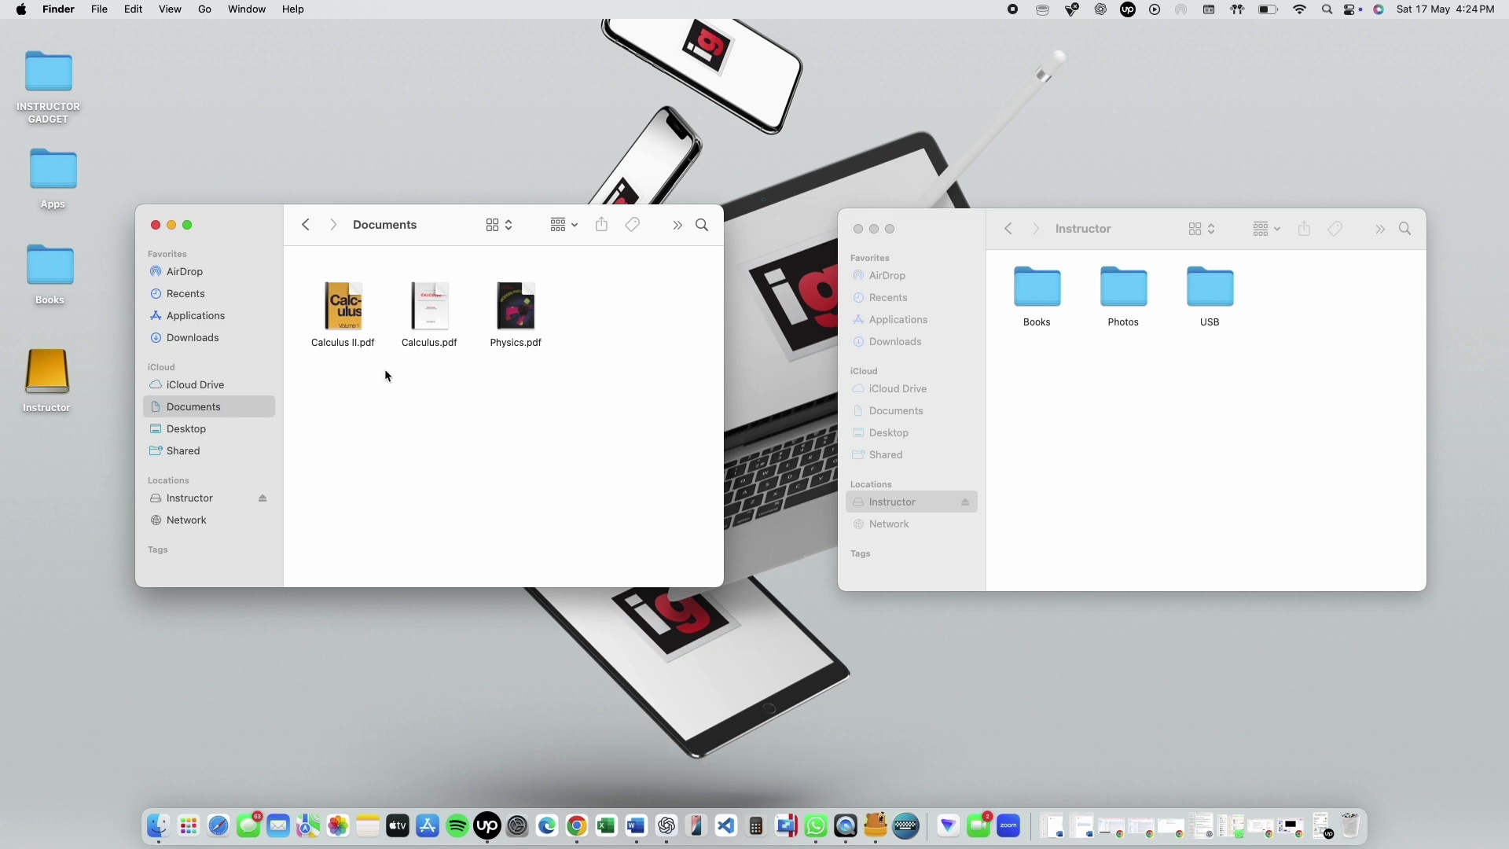
click(348, 313)
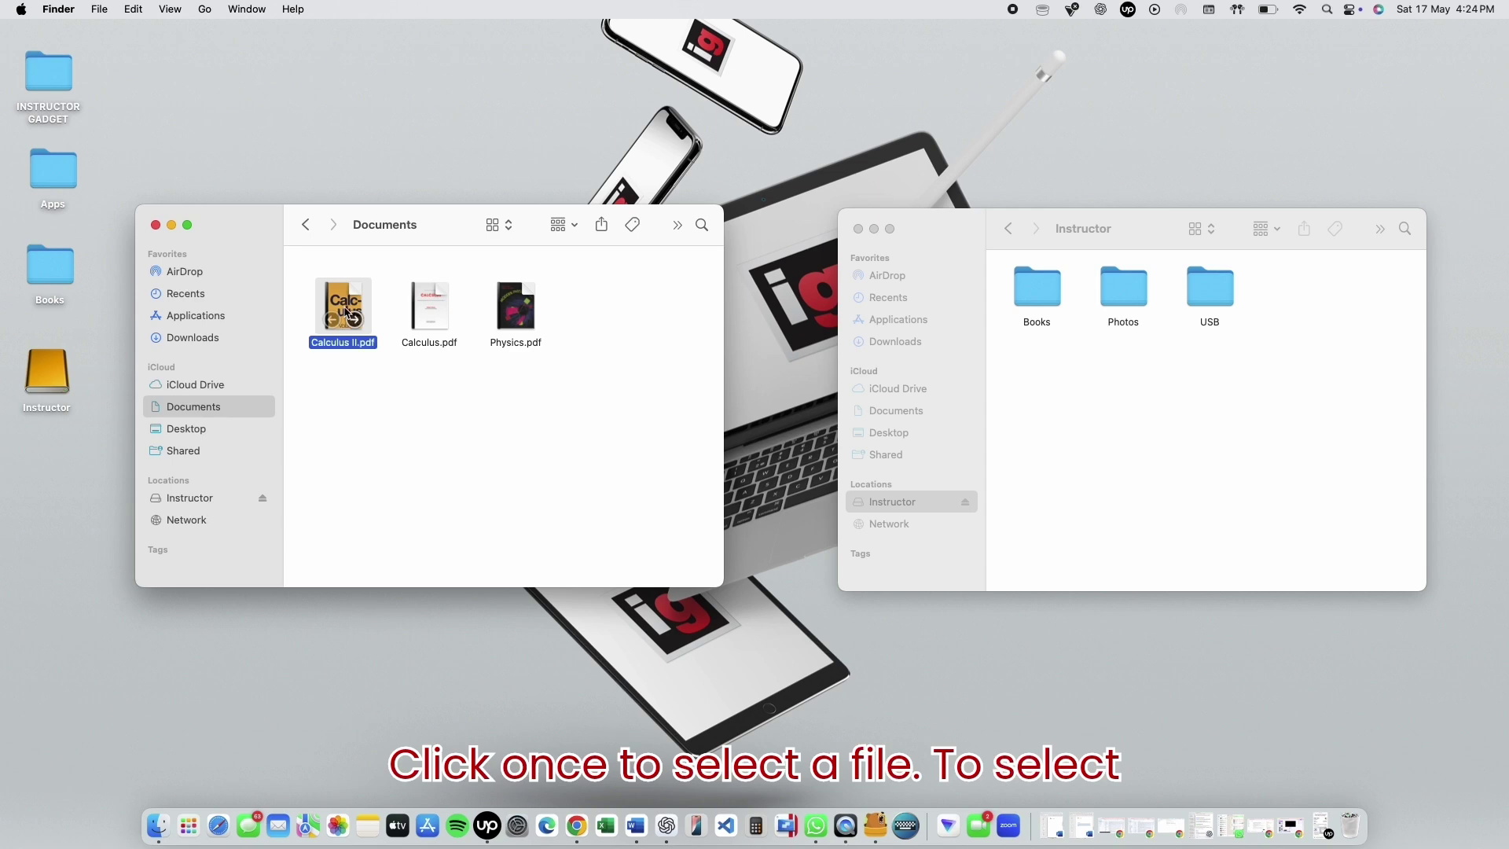
super+click(431, 310)
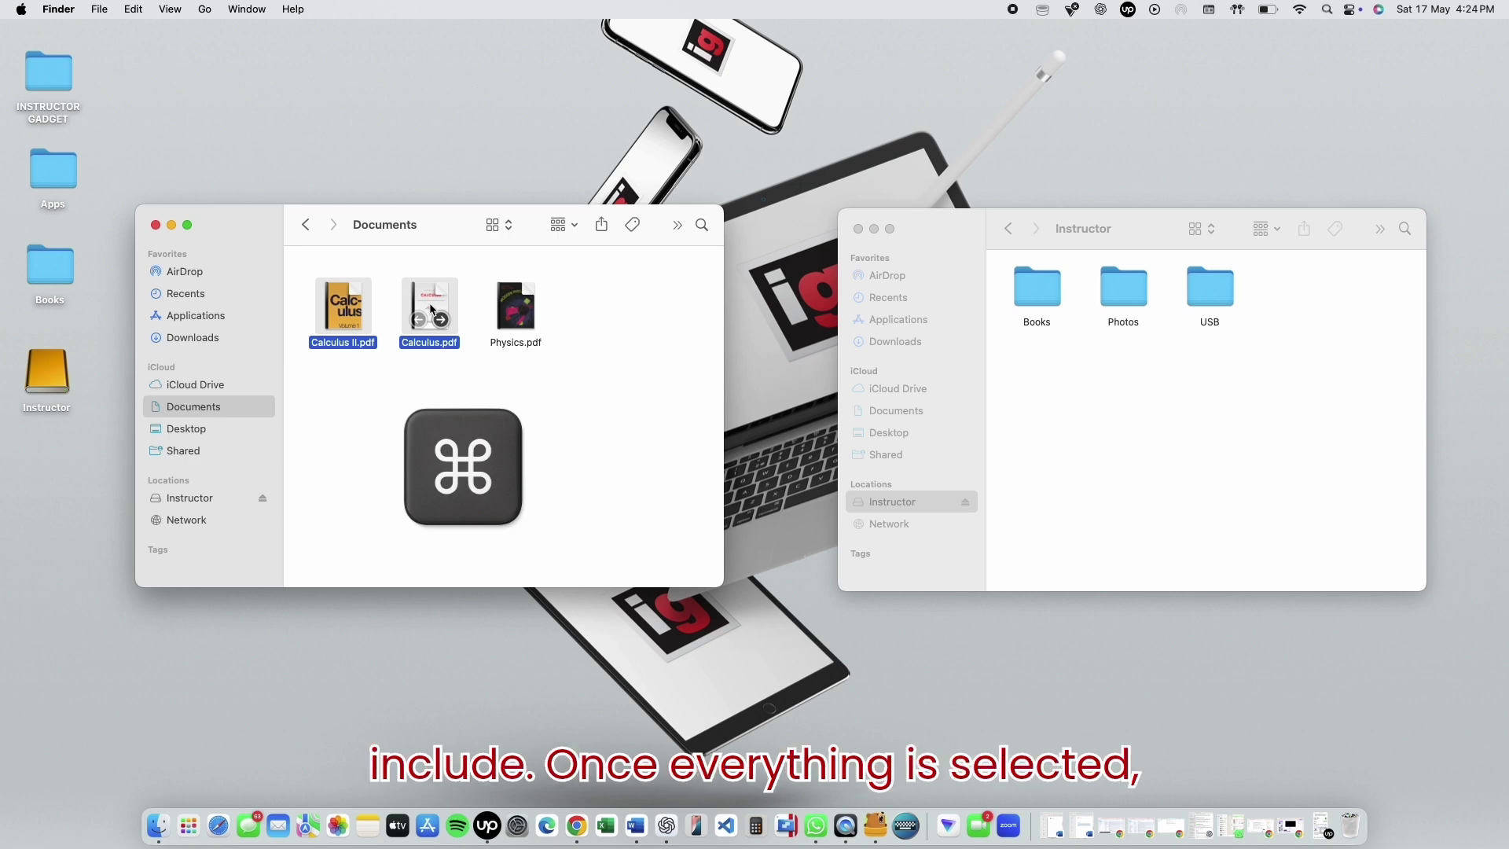
right_click(431, 309)
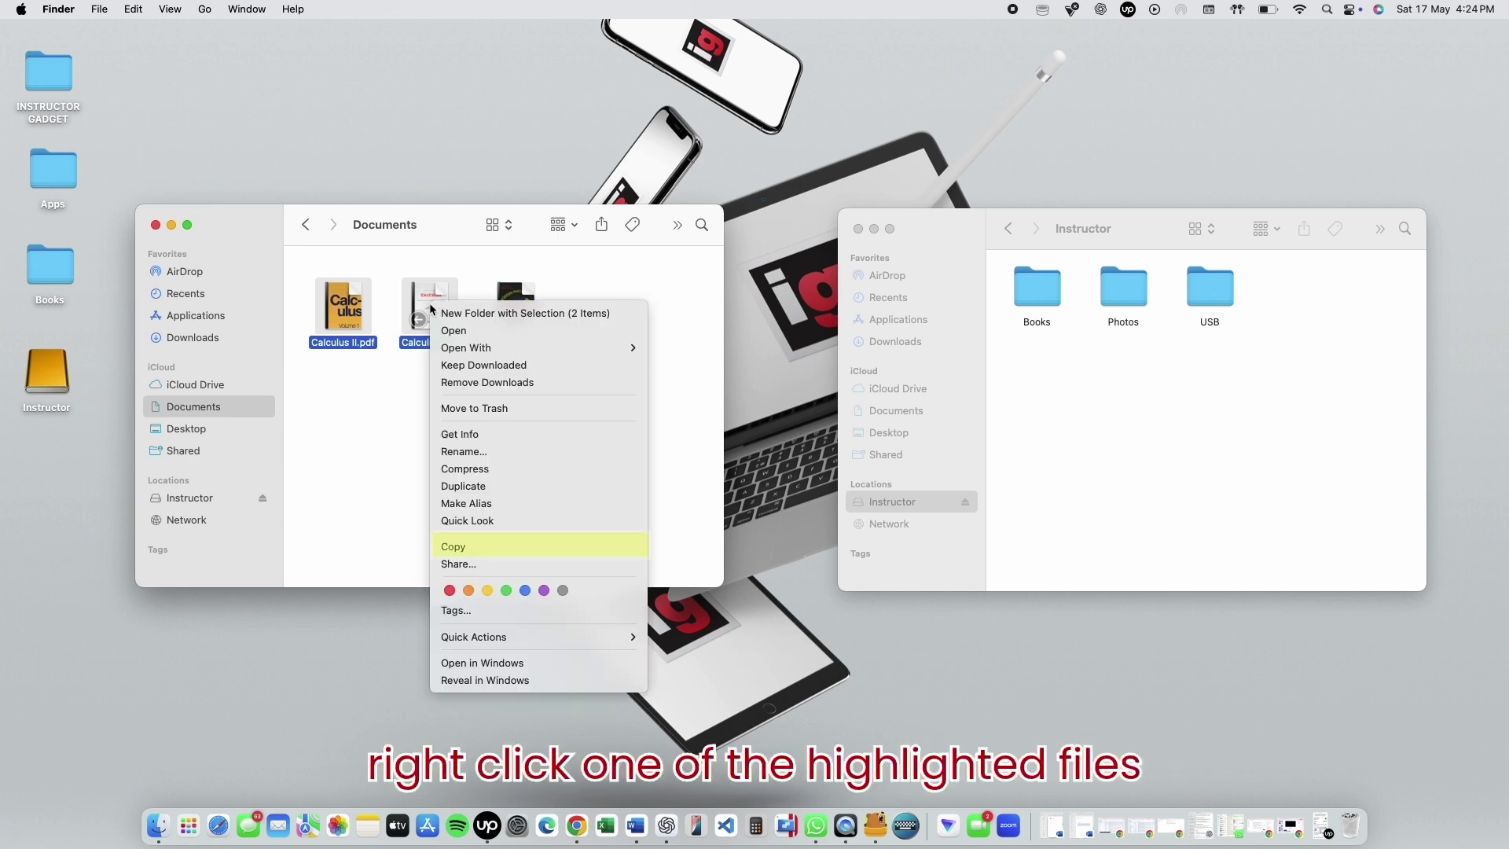
click(503, 548)
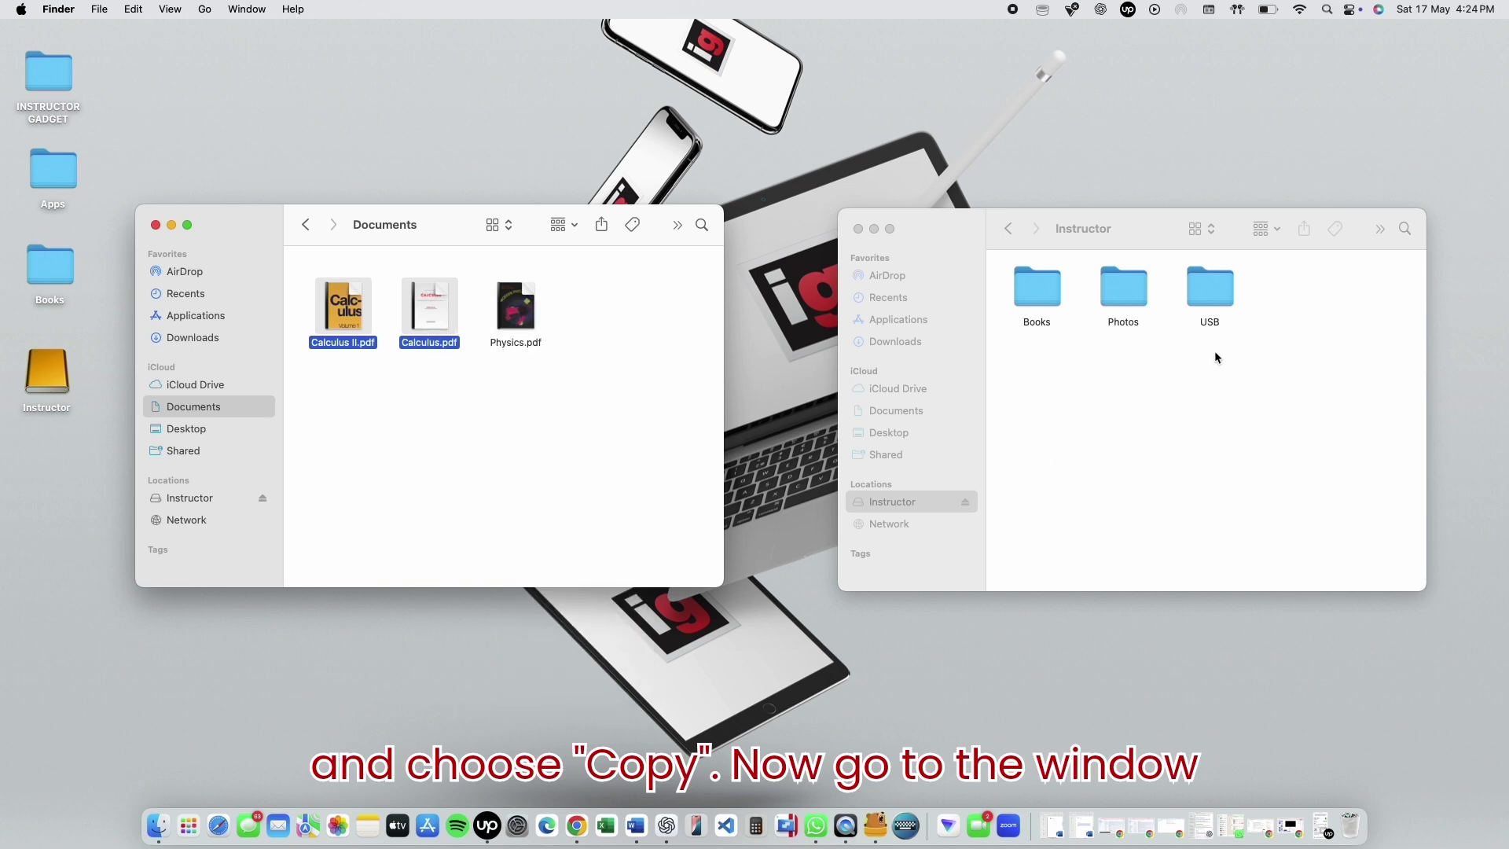
- Paste Calculus II.pdf and Calculus.pdf into the Books folder on the Instructor drive
double_click(1034, 296)
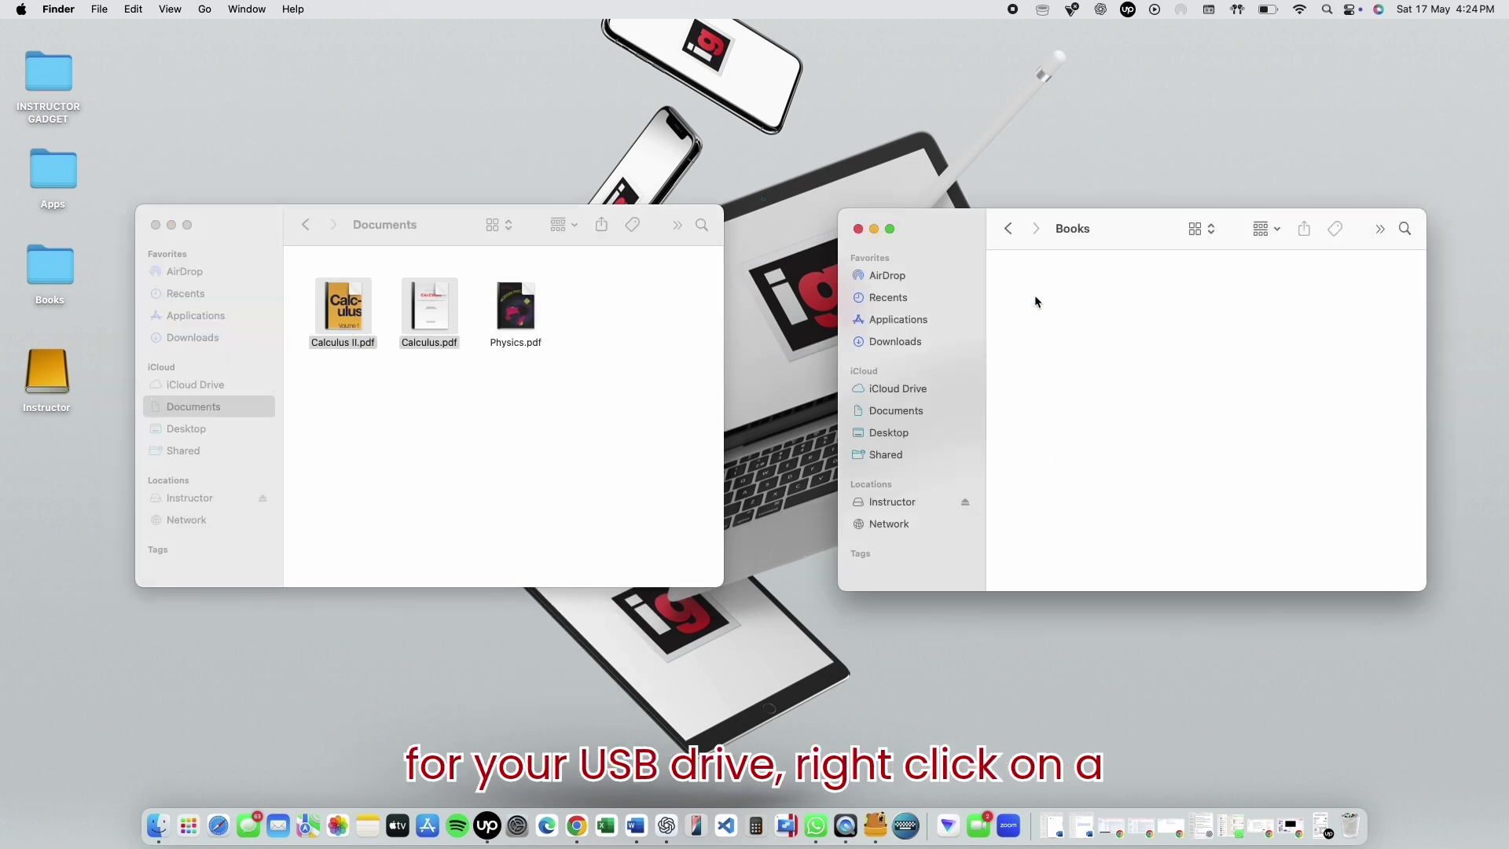
right_click(1035, 302)
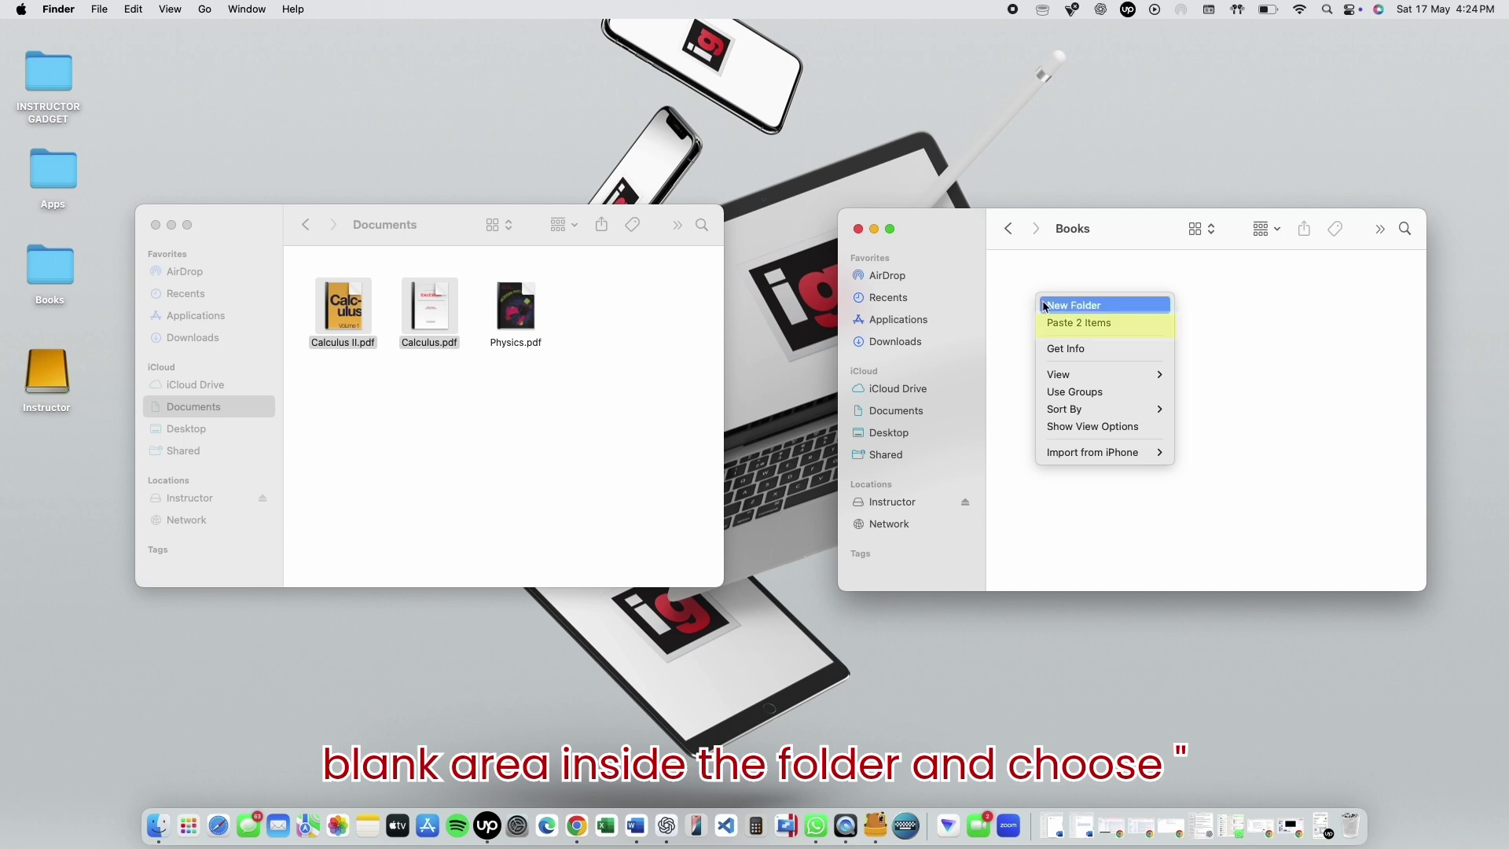
click(1064, 324)
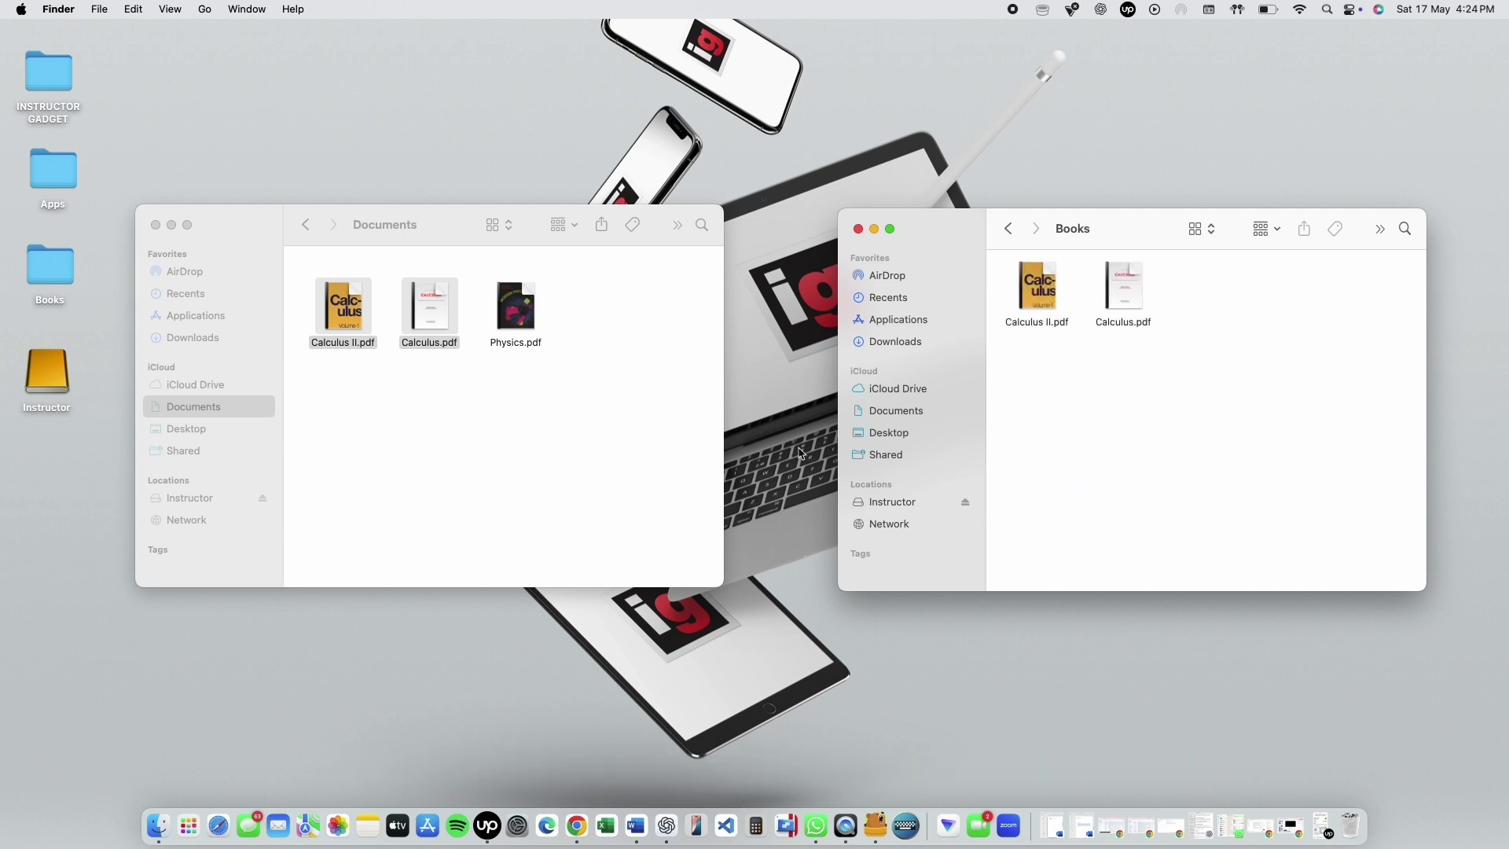
- Drag Physics.pdf from the Documents window over to the drive's window
click(584, 443)
mouse_move(511, 319)
drag(511, 319, 1215, 286)
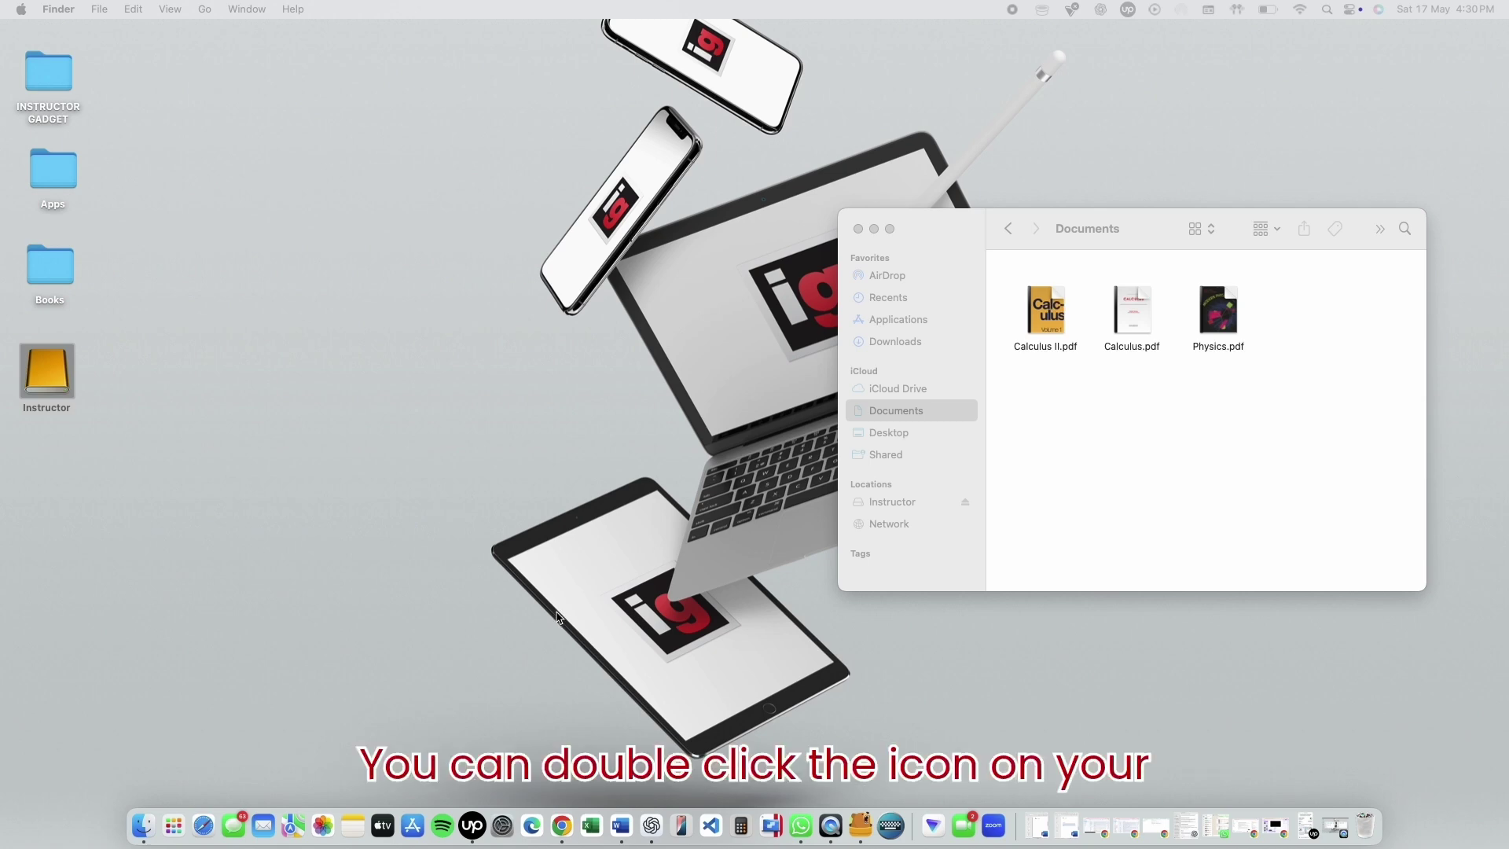
- Open the drive's Photos folder and copy elephant.jpg, Landscape-Color.jpg and Landscape.jpg
double_click(50, 385)
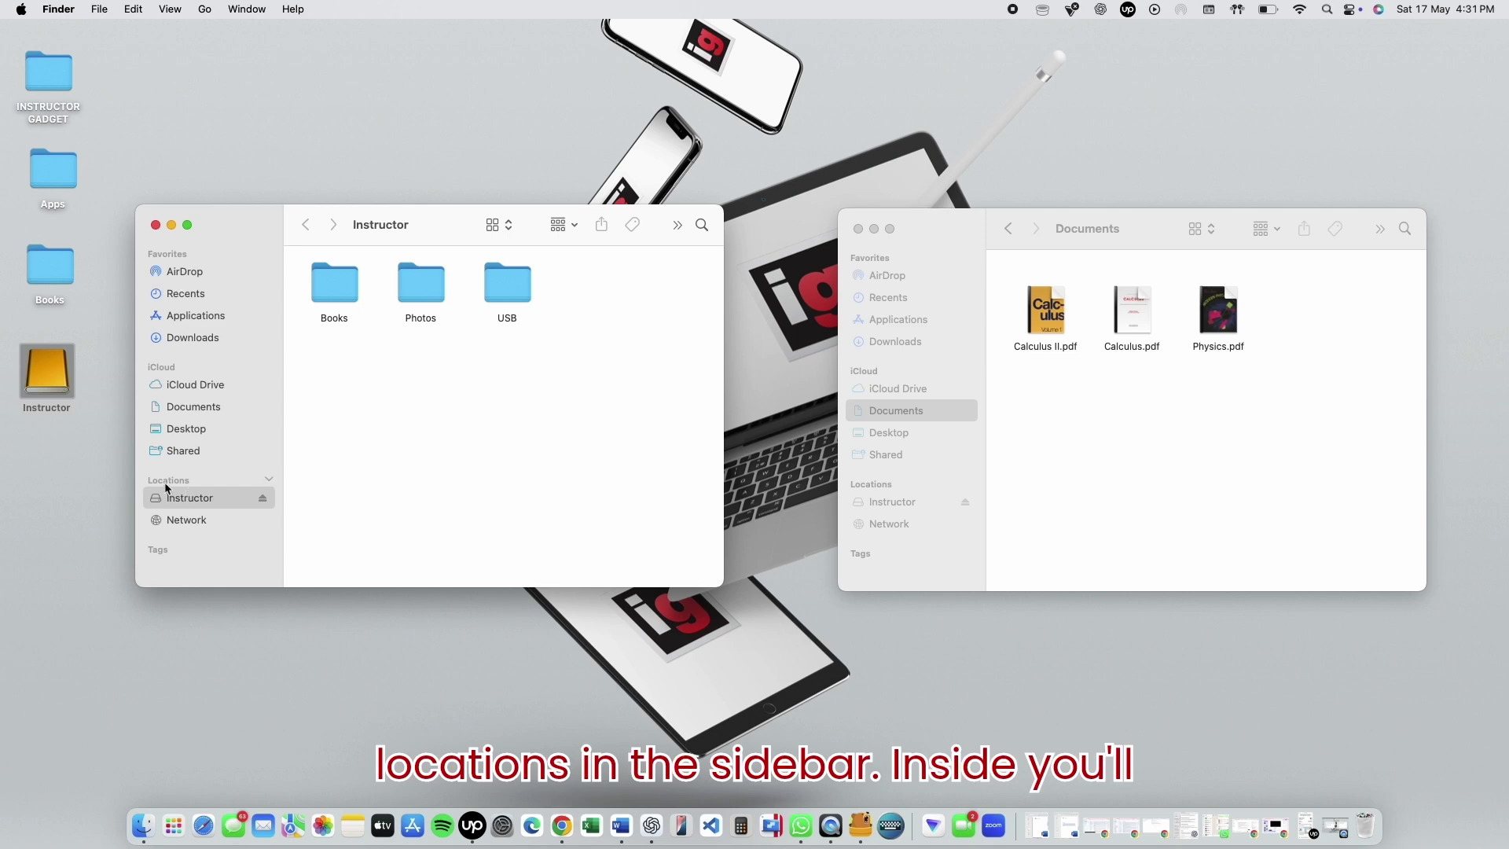
double_click(437, 294)
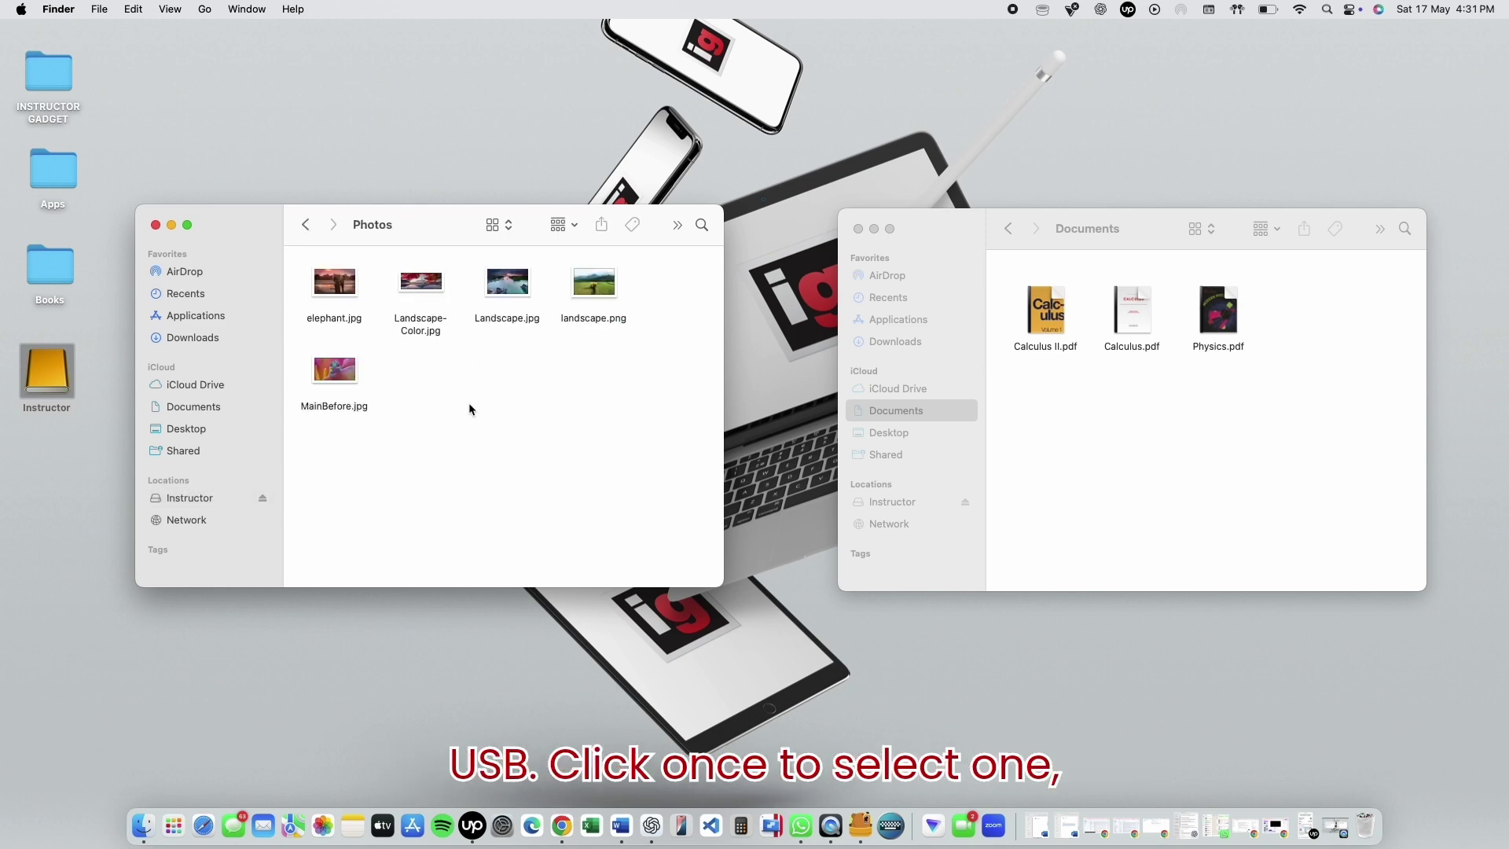
click(343, 285)
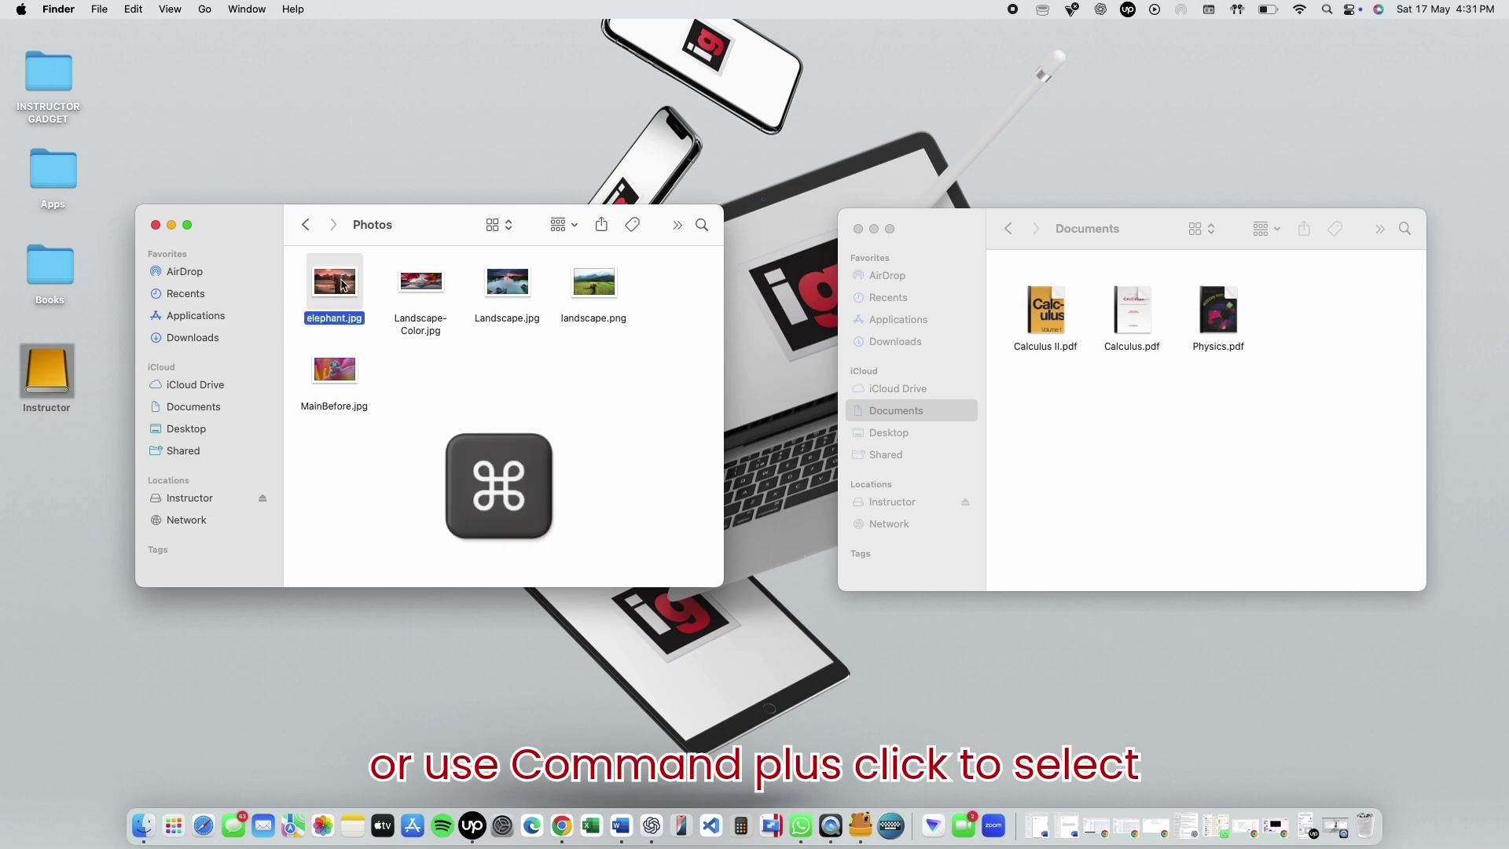
super+click(421, 283)
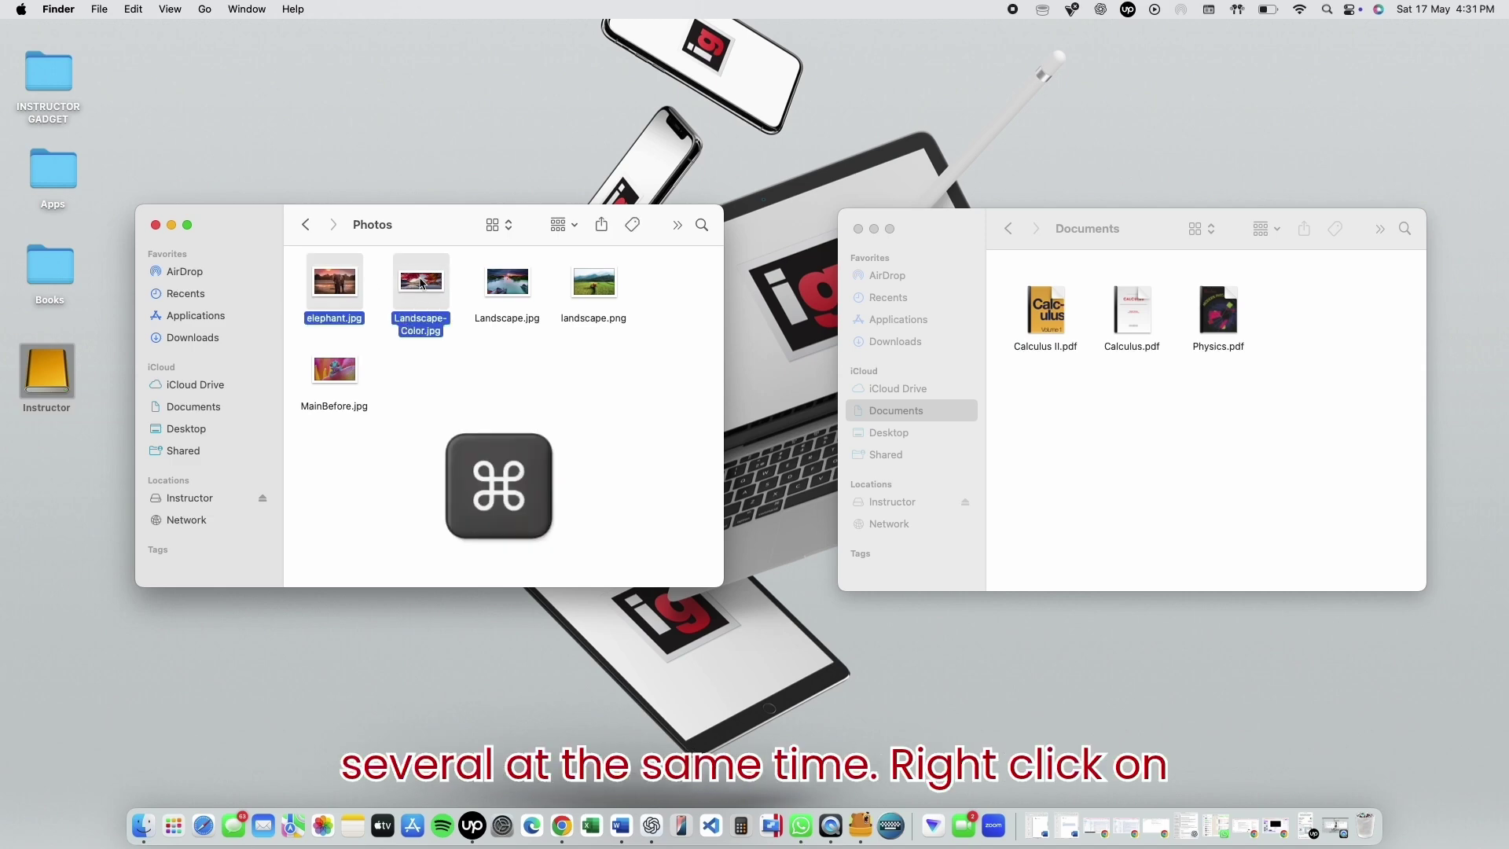
super+click(498, 281)
right_click(498, 282)
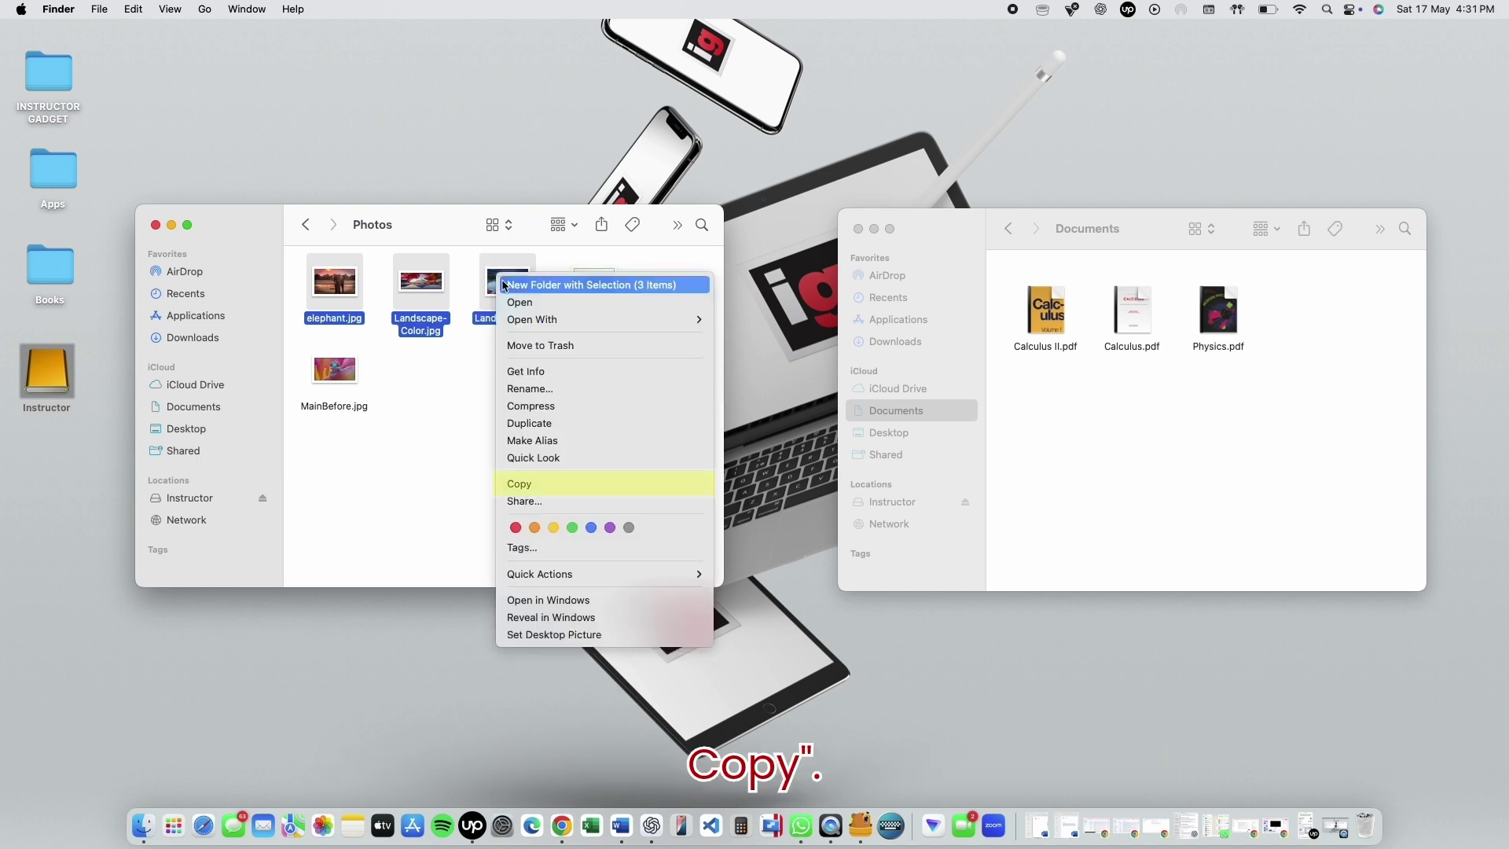
click(542, 484)
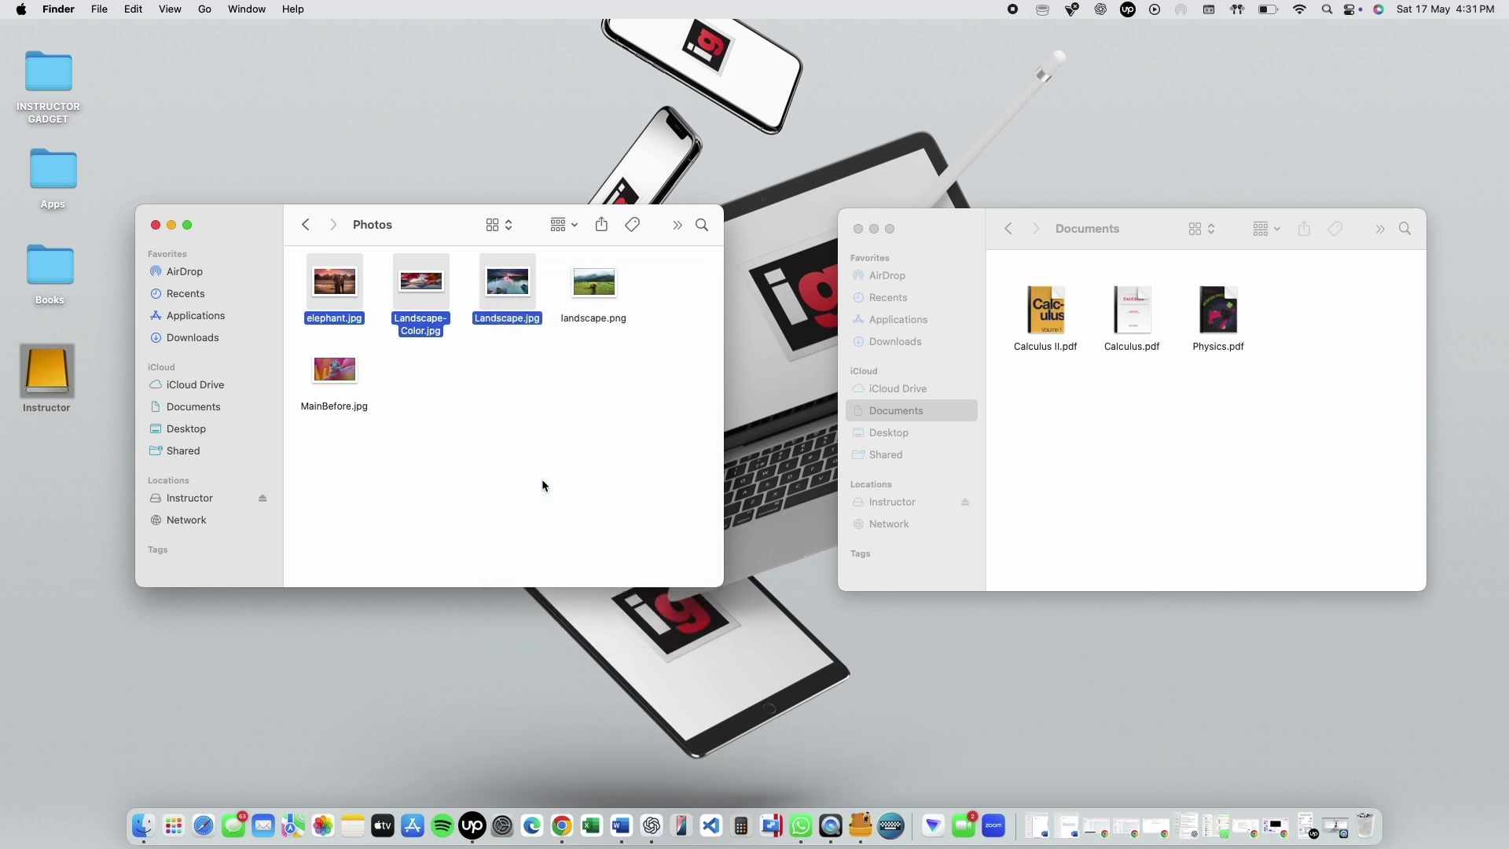
- Paste elephant.jpg, Landscape-Color.jpg and Landscape.jpg into the Mac's Documents folder
click(964, 418)
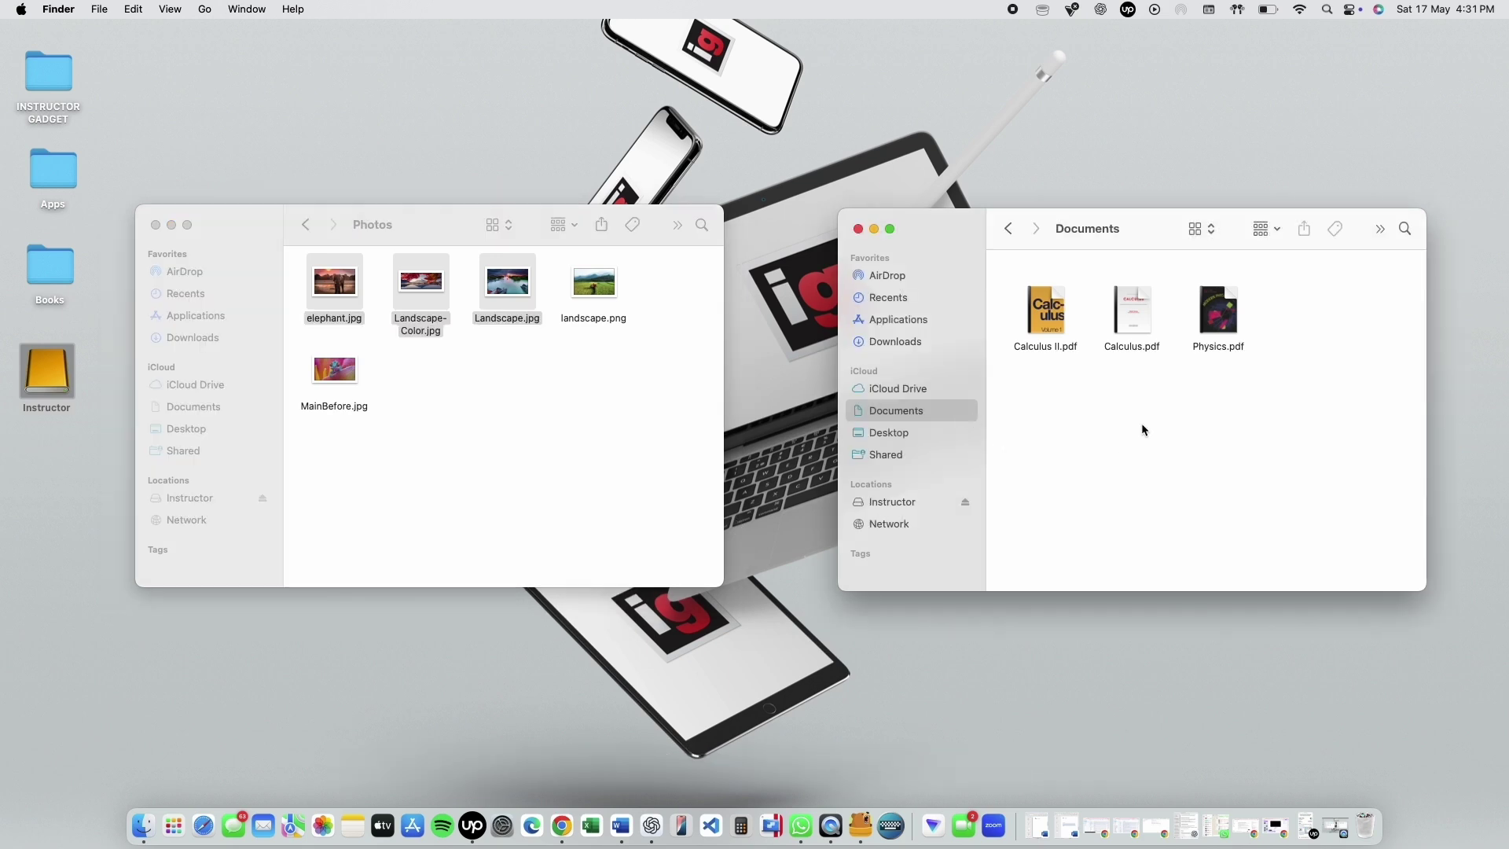
right_click(1070, 398)
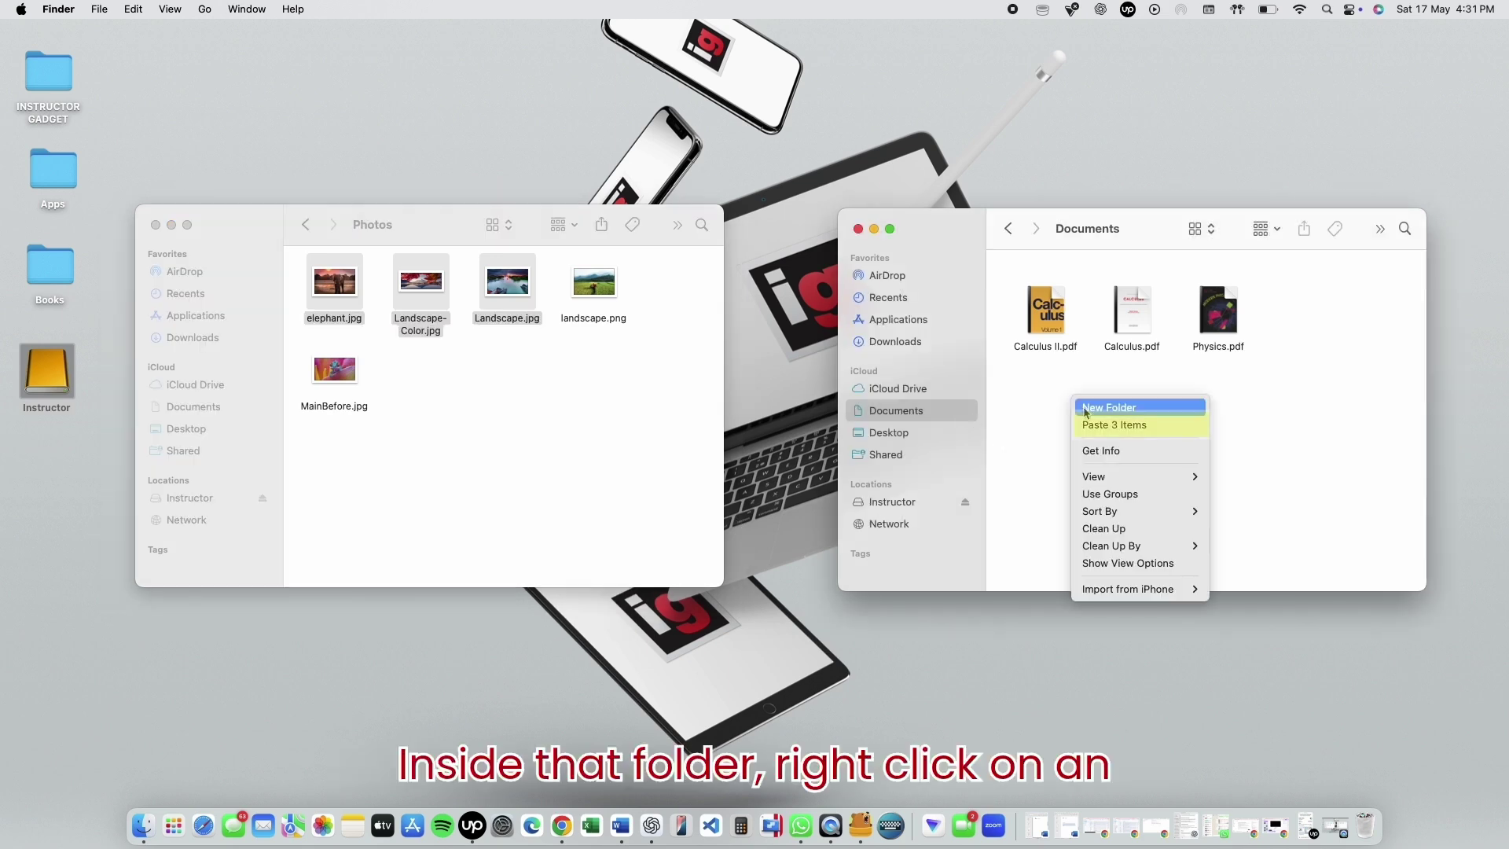
click(1098, 425)
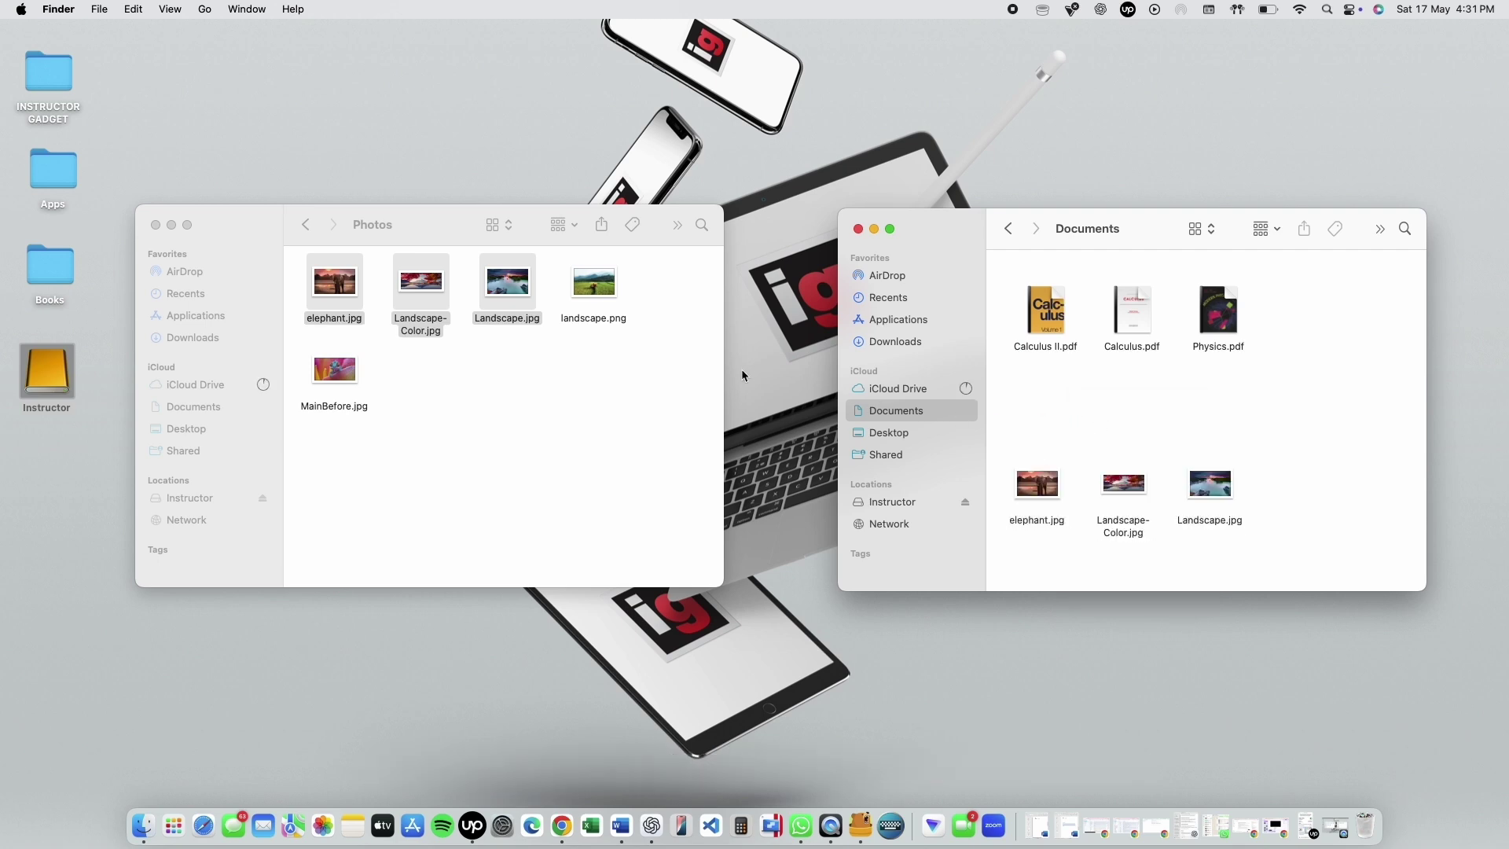
- Drag landscape.png from the drive's Photos folder into Documents to copy it
click(603, 296)
click(603, 296)
drag(603, 295, 1139, 411)
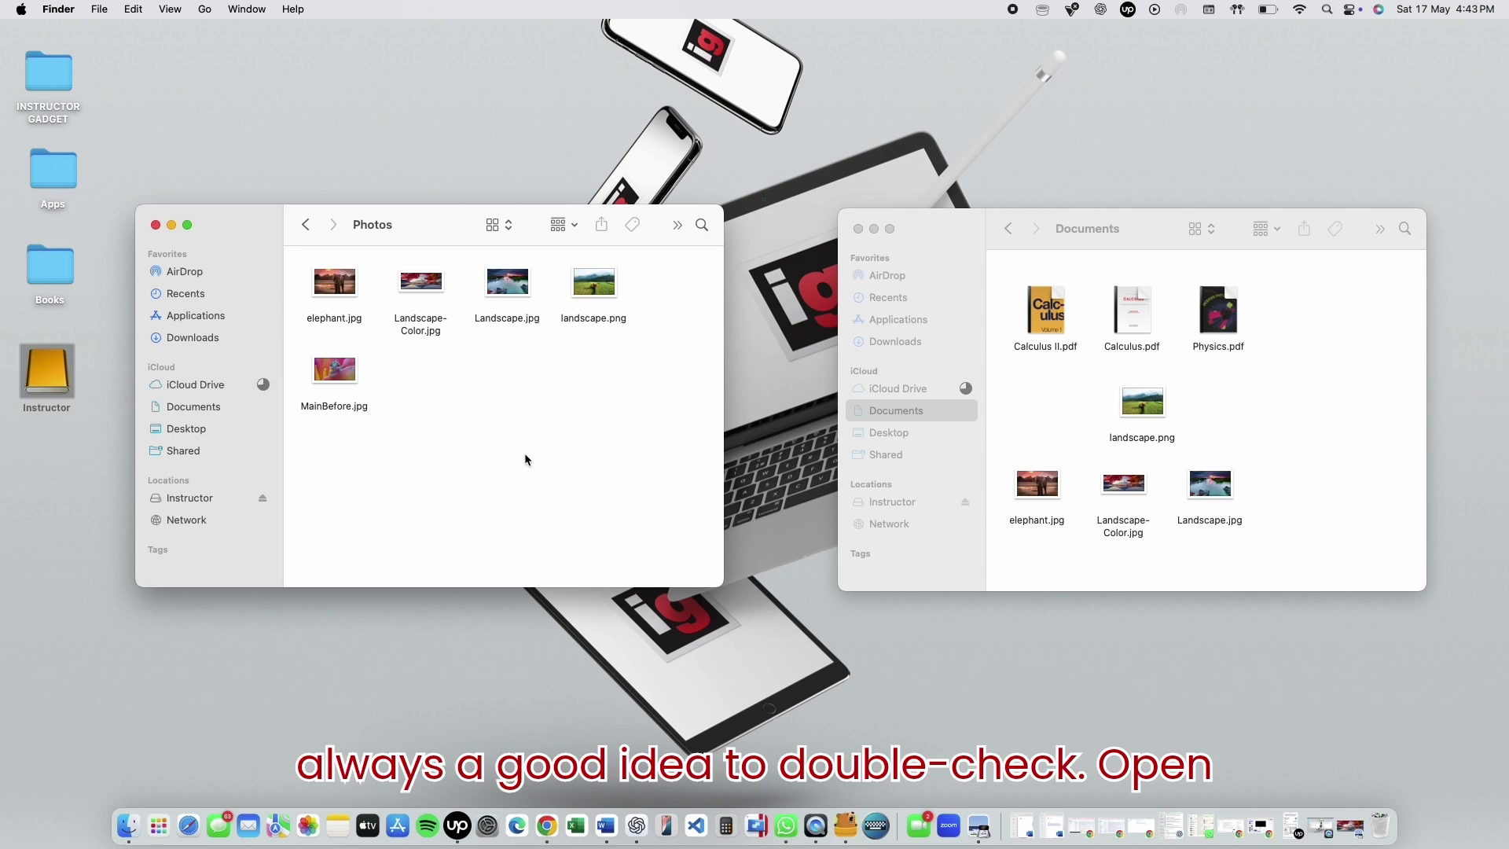
double_click(428, 291)
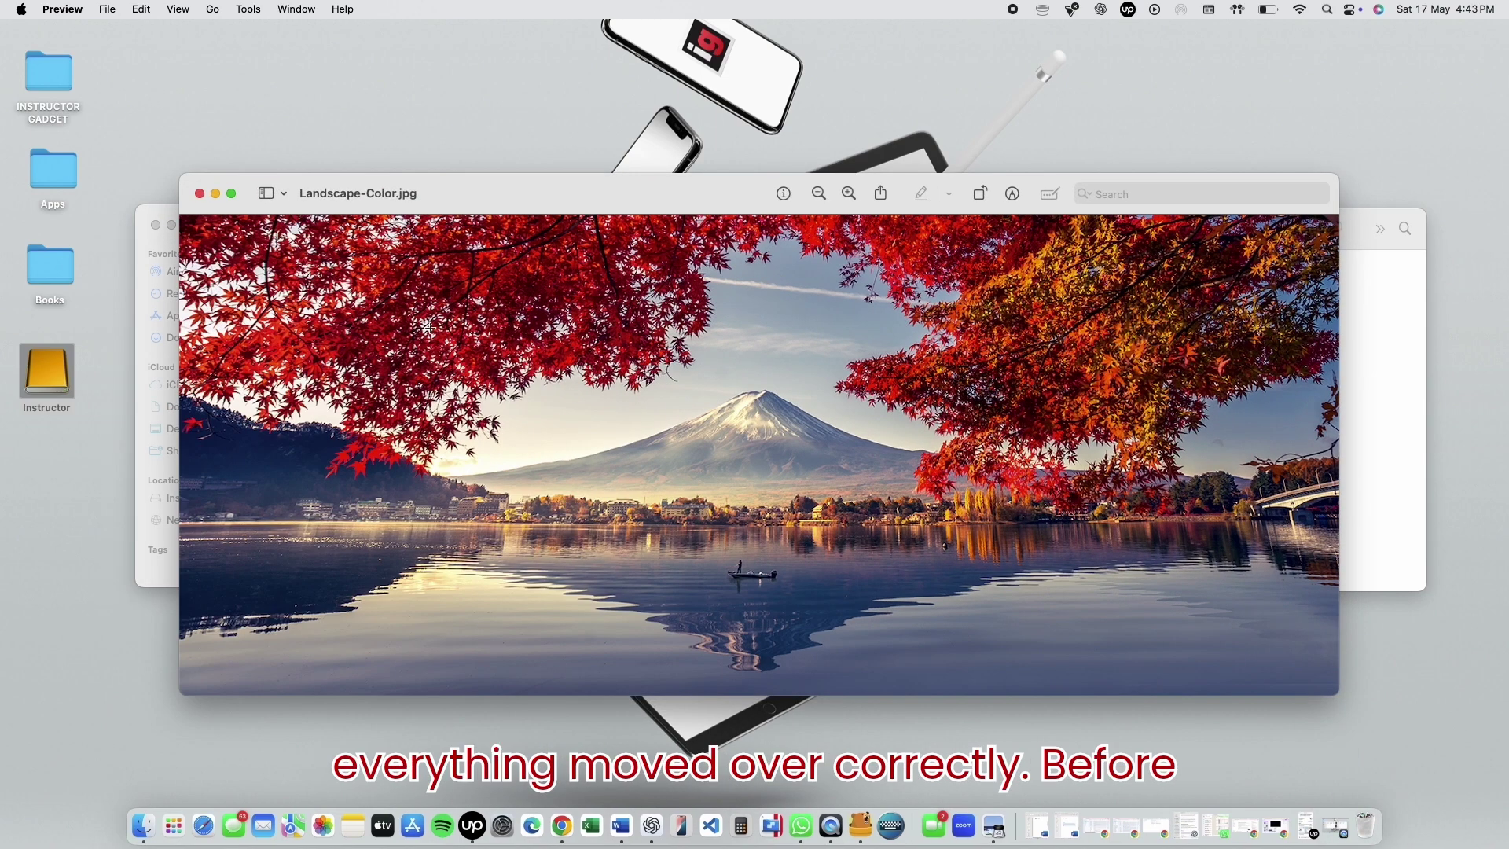
click(197, 194)
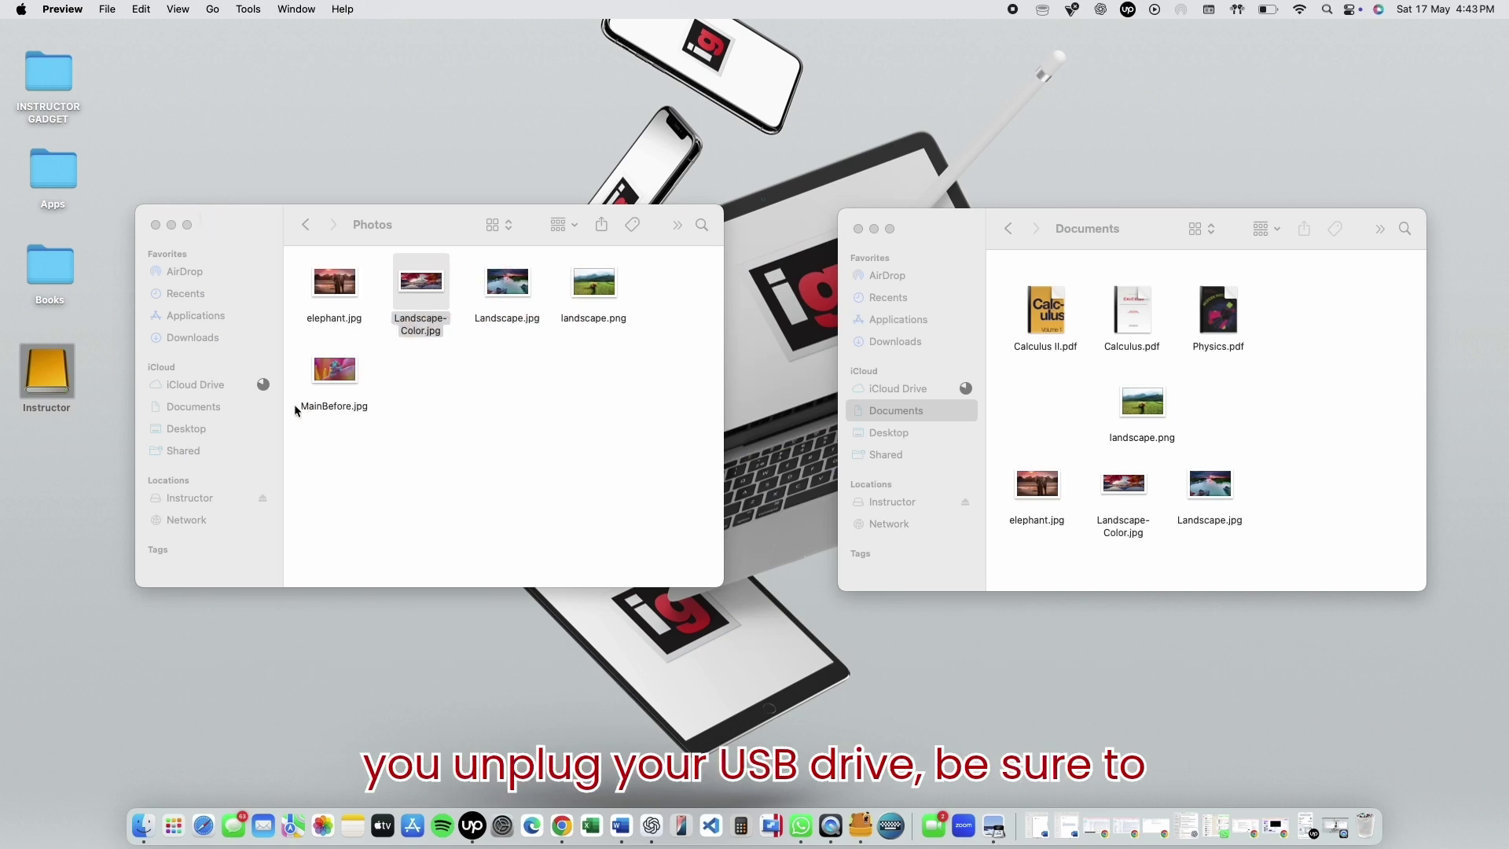
- Eject the Instructor drive using its context menu in the Finder sidebar
click(329, 471)
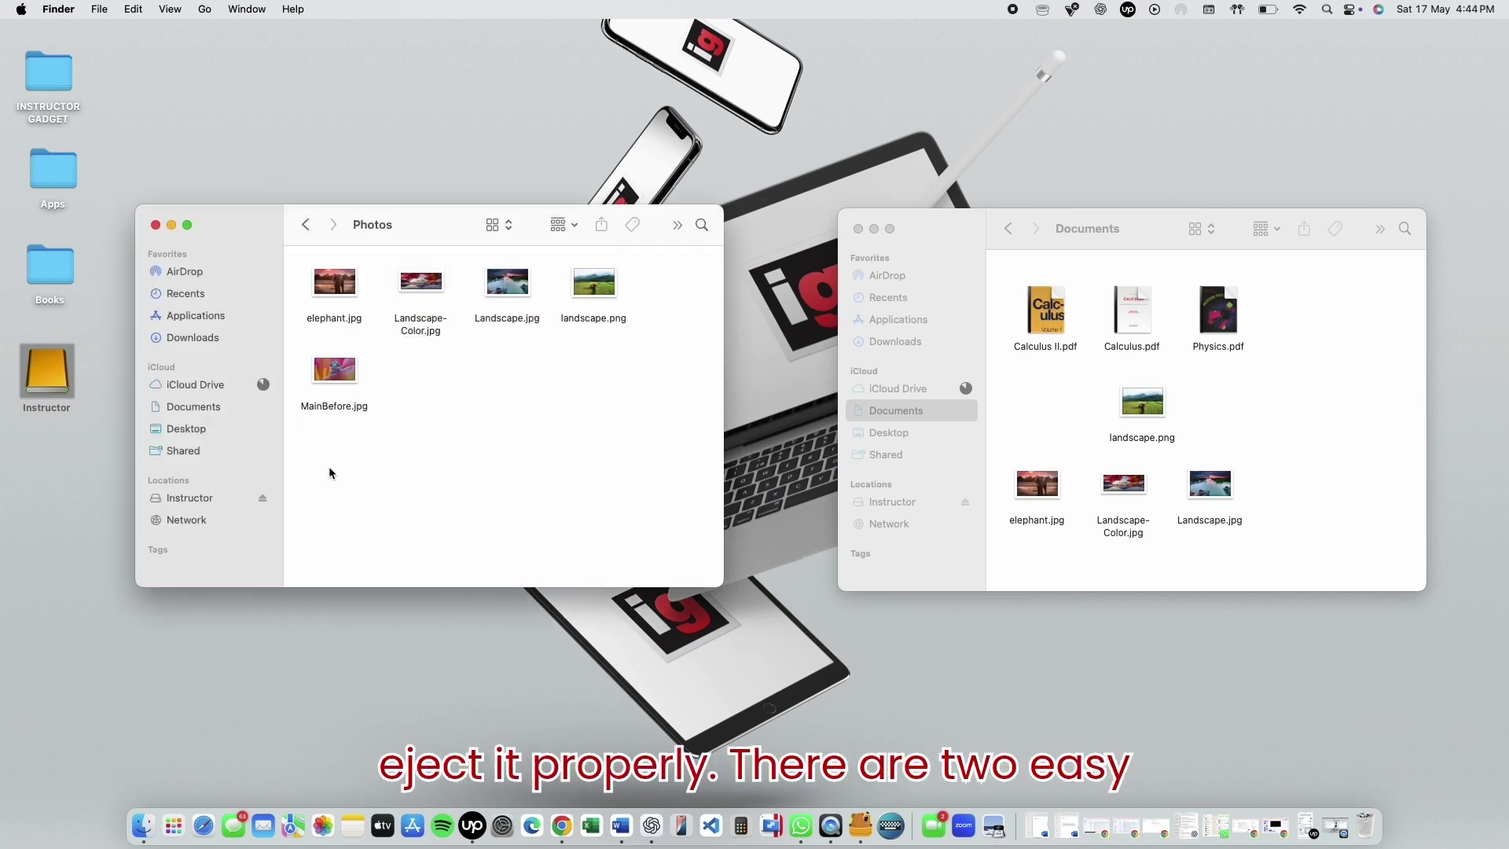
right_click(42, 393)
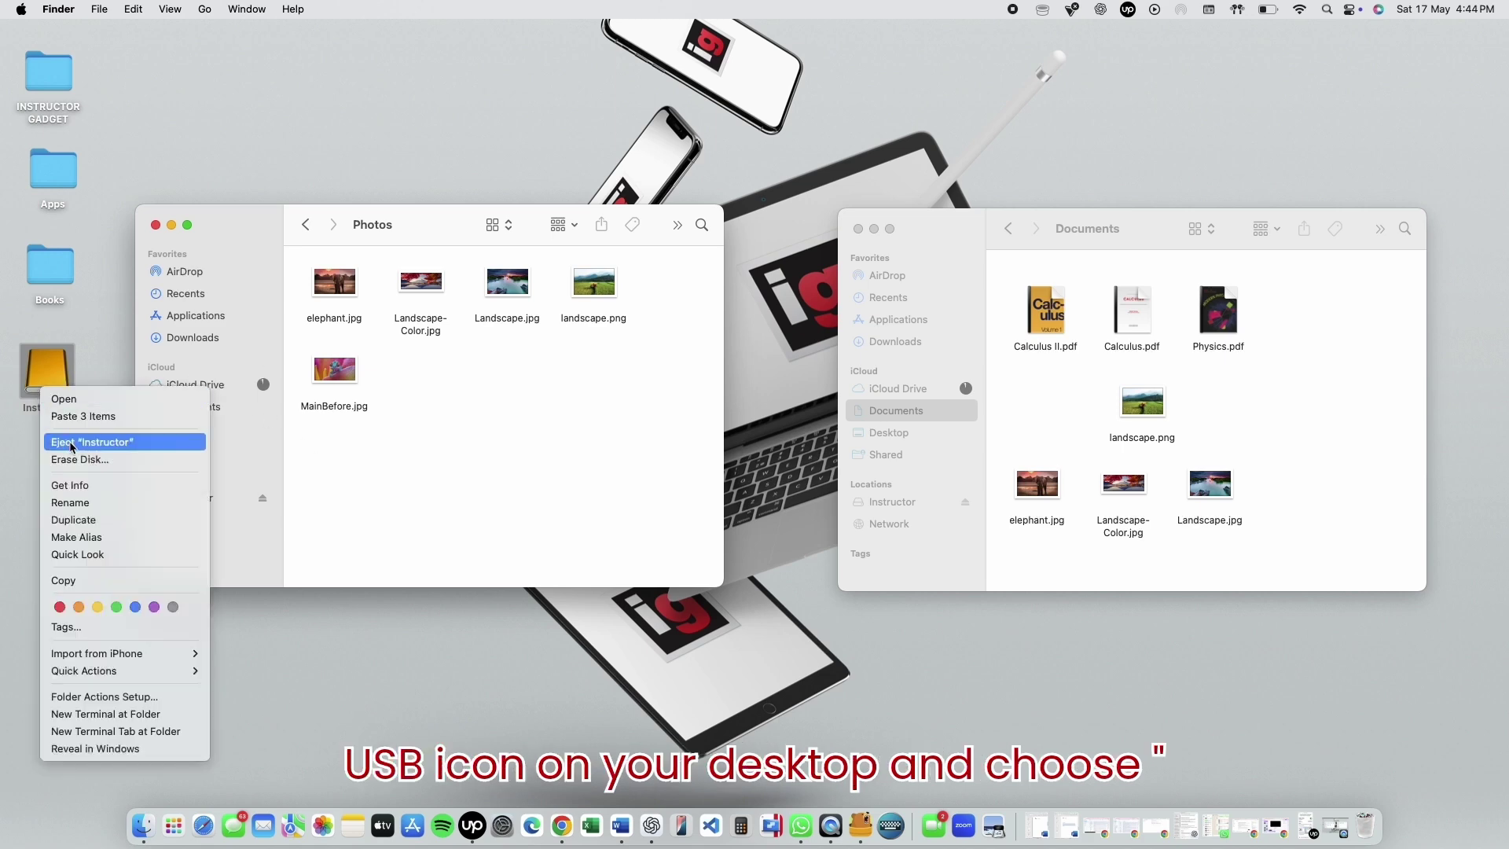
click(334, 437)
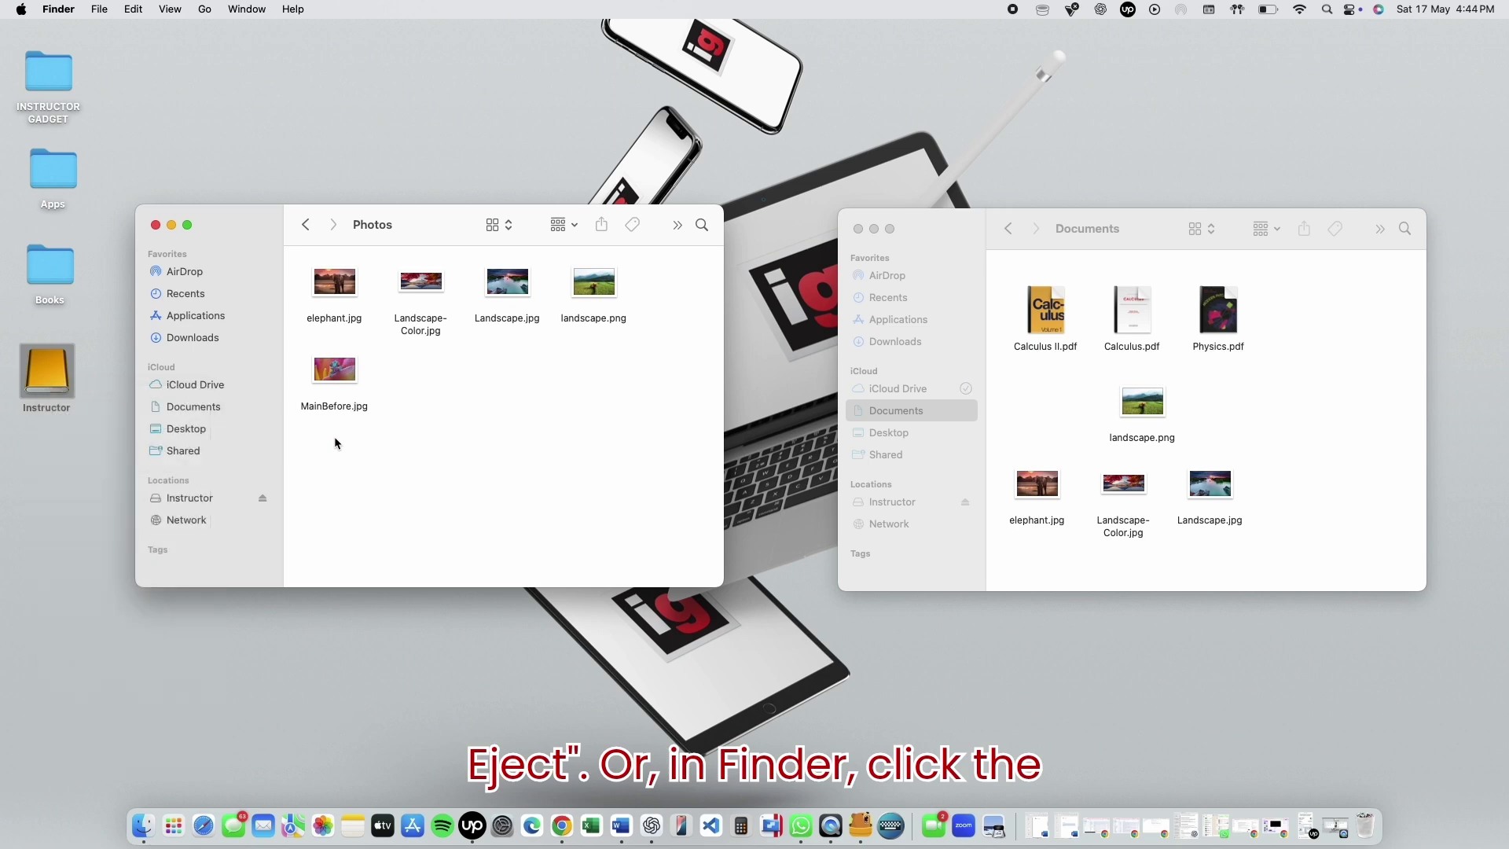
click(191, 500)
right_click(191, 500)
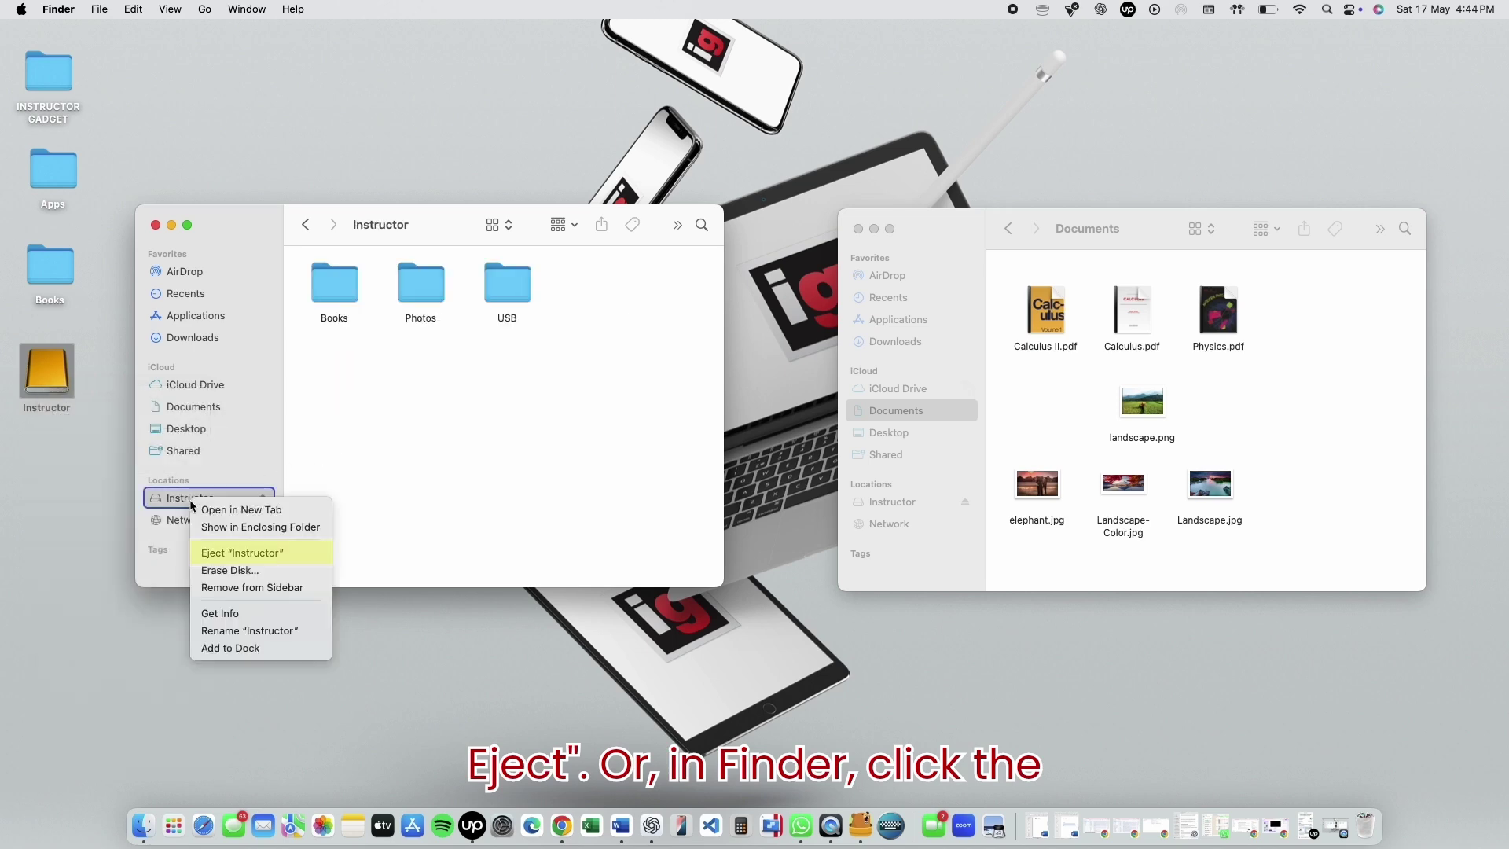
click(246, 553)
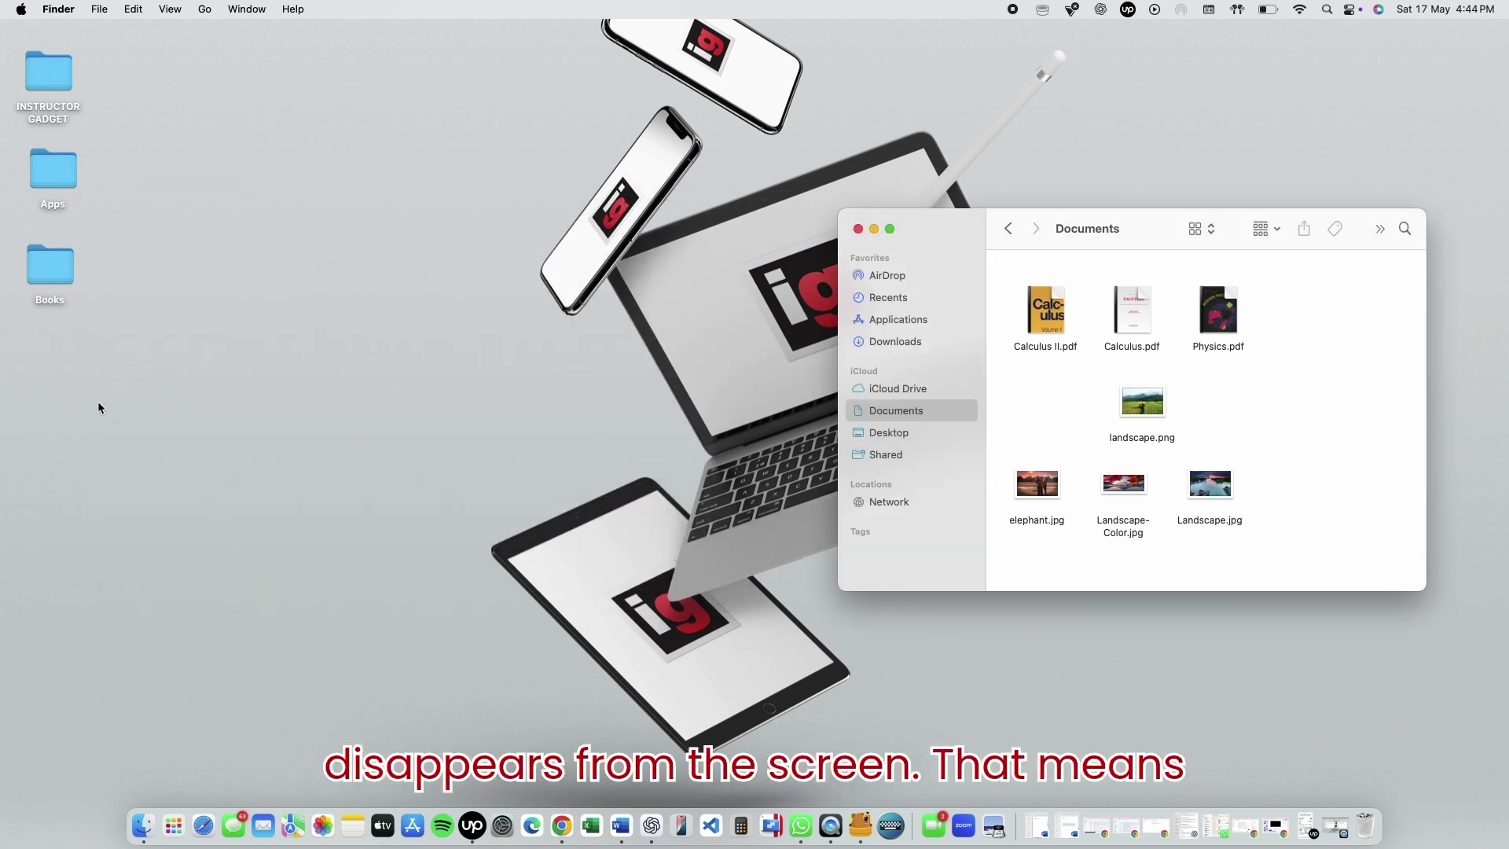
- Close the Documents Finder window
click(858, 228)
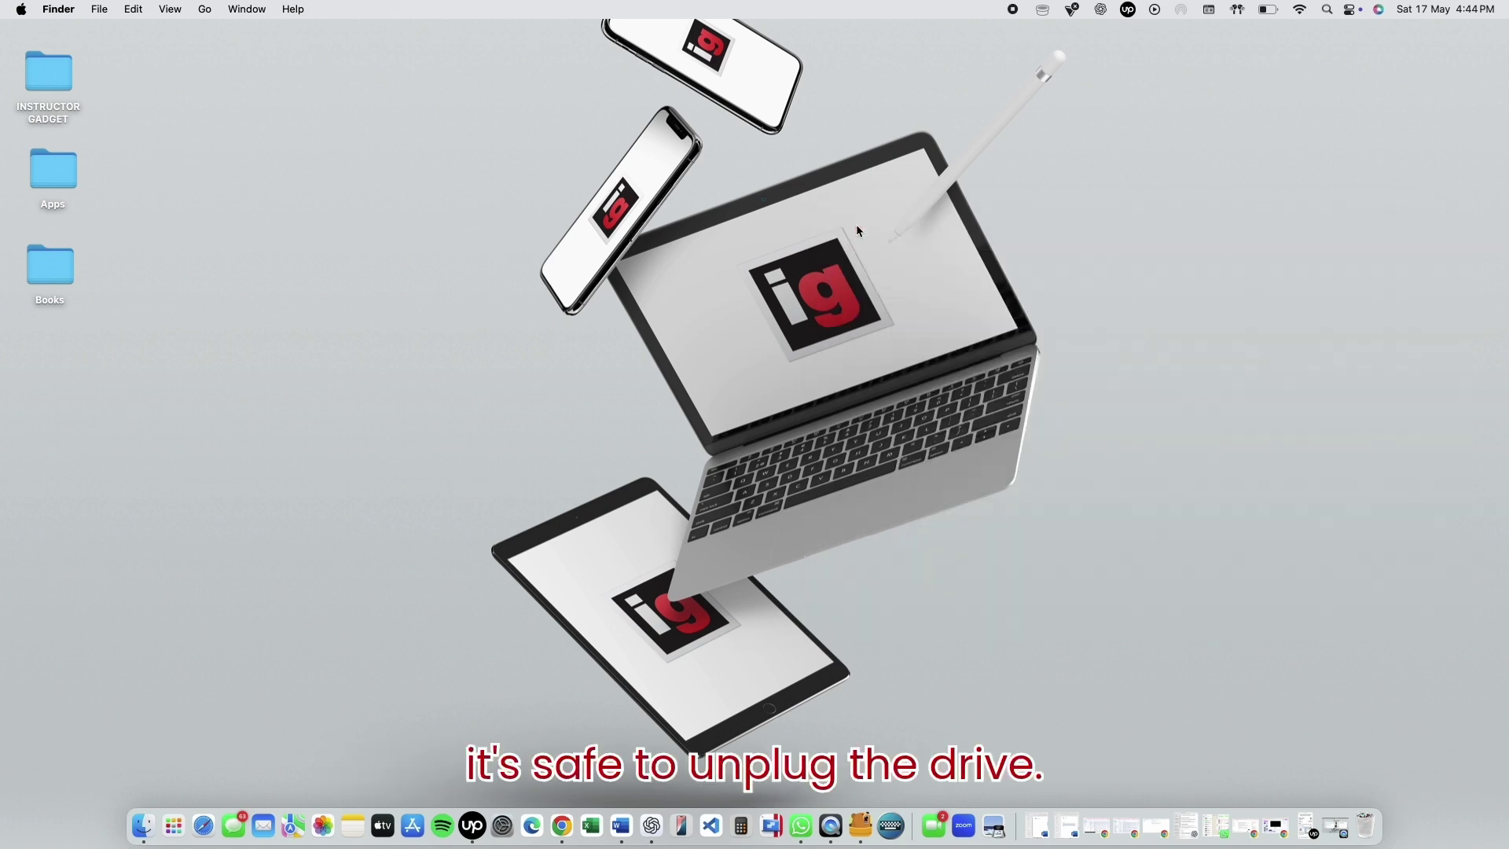